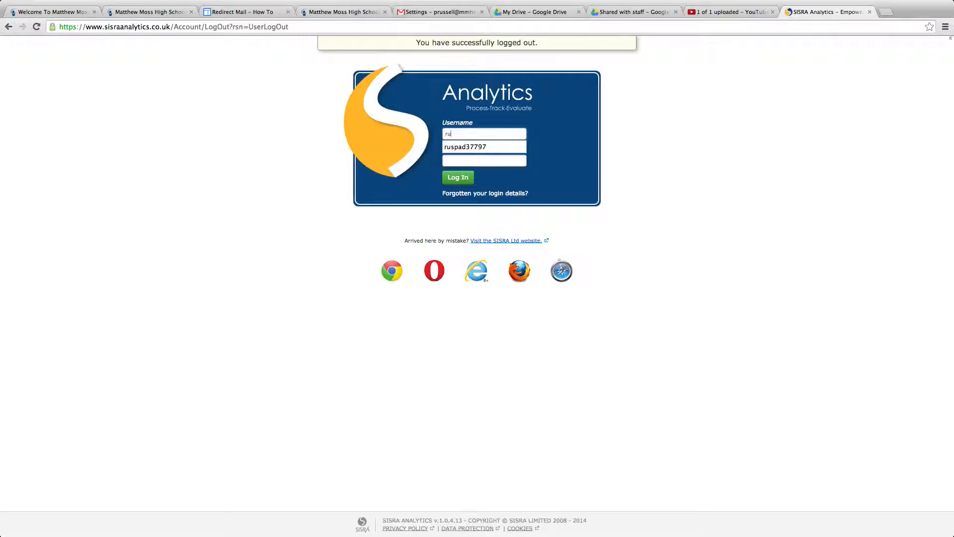
# Step: Log in to SISRA Analytics with the account username and password
pyautogui.click(496, 150)
pyautogui.click(477, 161)
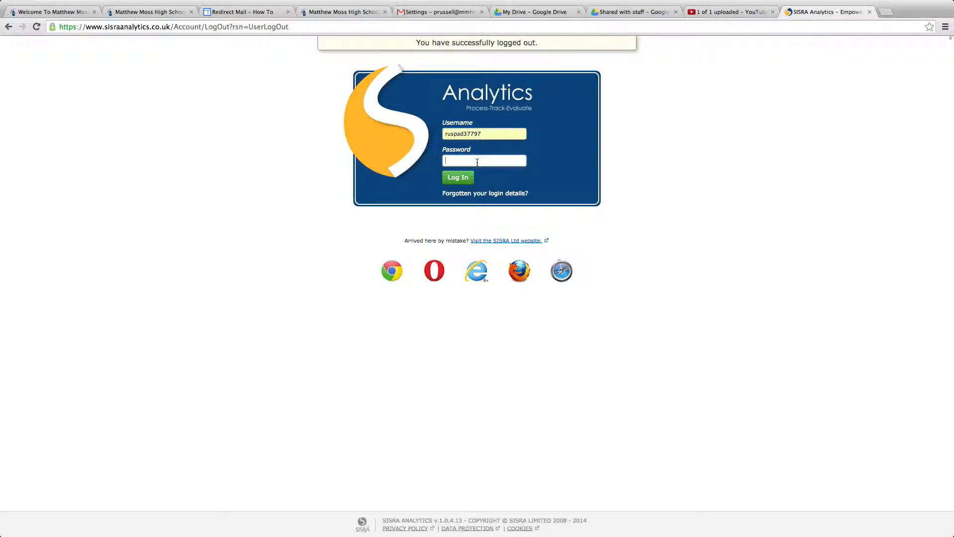
pyautogui.press('Return')
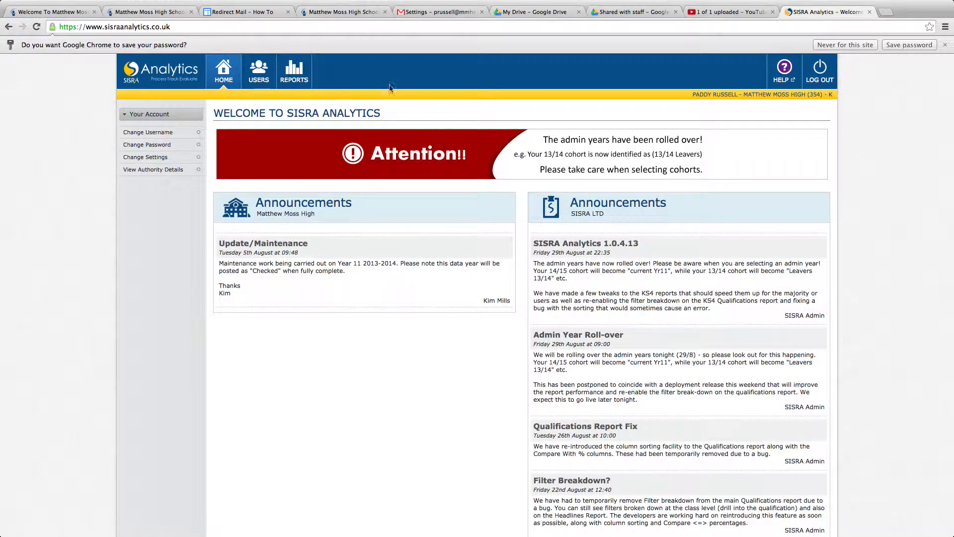
# Step: Open the student report for the KS4 14/15 (Yr 11) Exams dataset, Biology qualification, class 10xy/Ts2
pyautogui.click(294, 73)
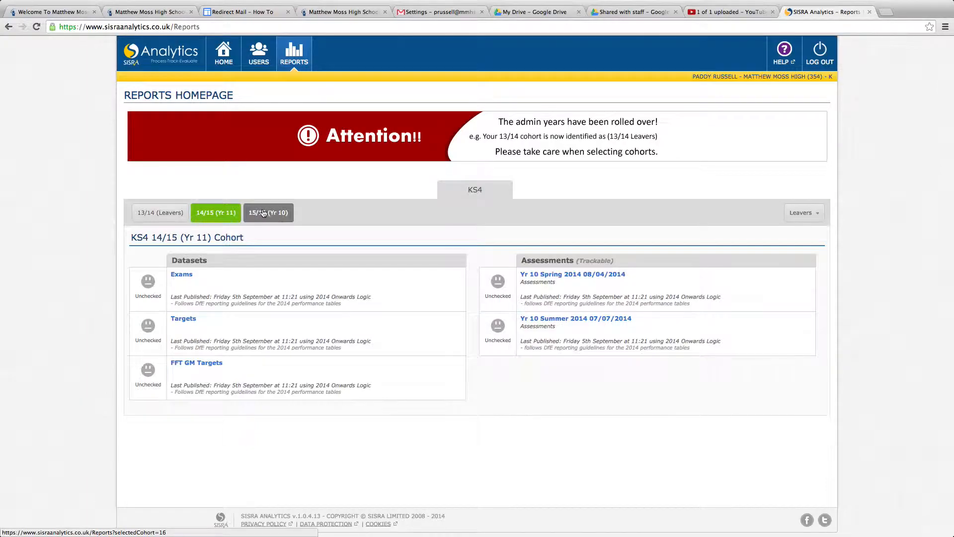
pyautogui.click(251, 287)
pyautogui.click(254, 293)
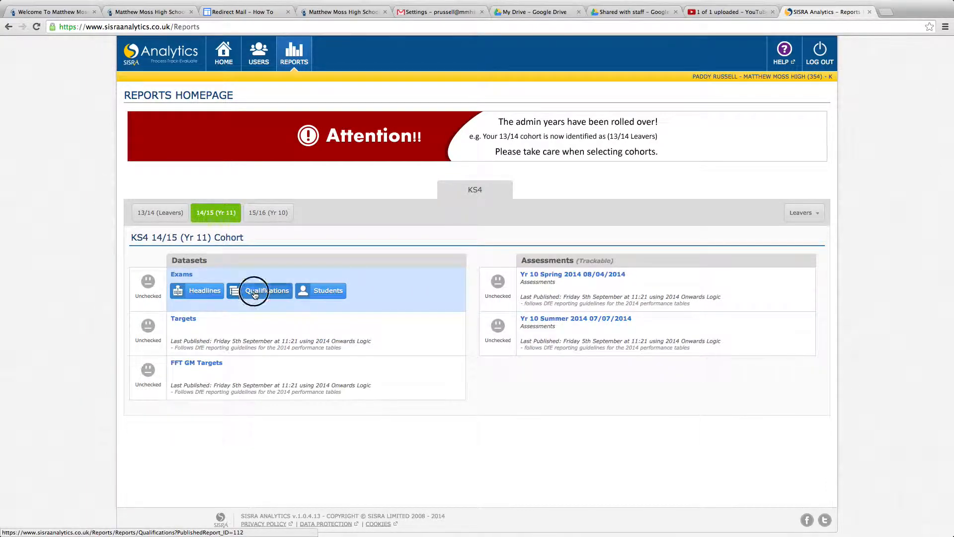
pyautogui.click(235, 343)
pyautogui.click(234, 360)
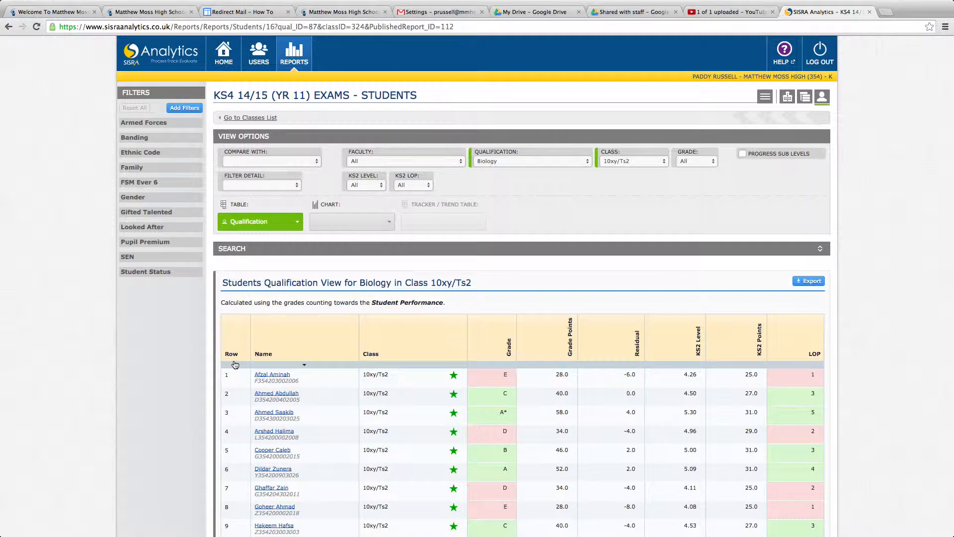
# Step: Compare the exam results with Assessments – Yr 10 Summer 2014 and sort the students by Grade Points Diff
pyautogui.click(317, 162)
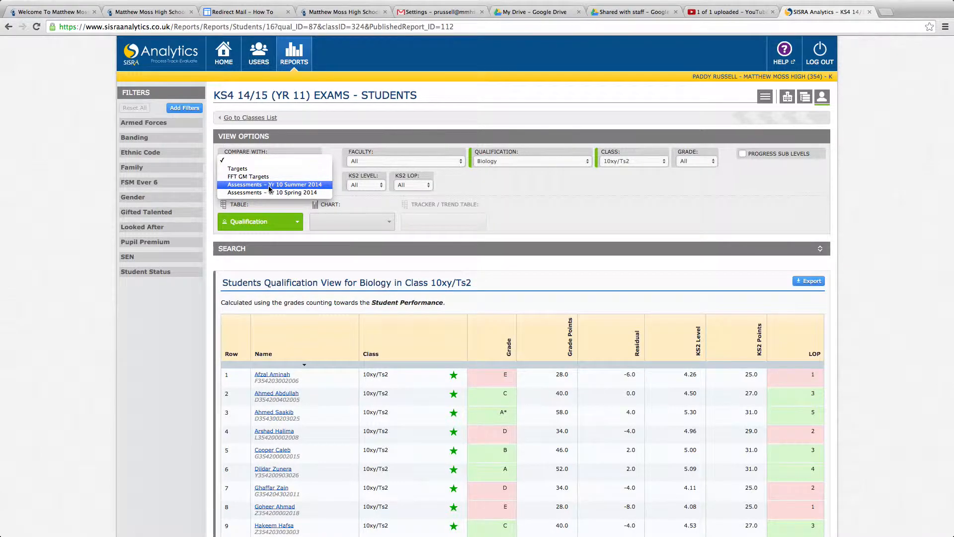
pyautogui.click(295, 185)
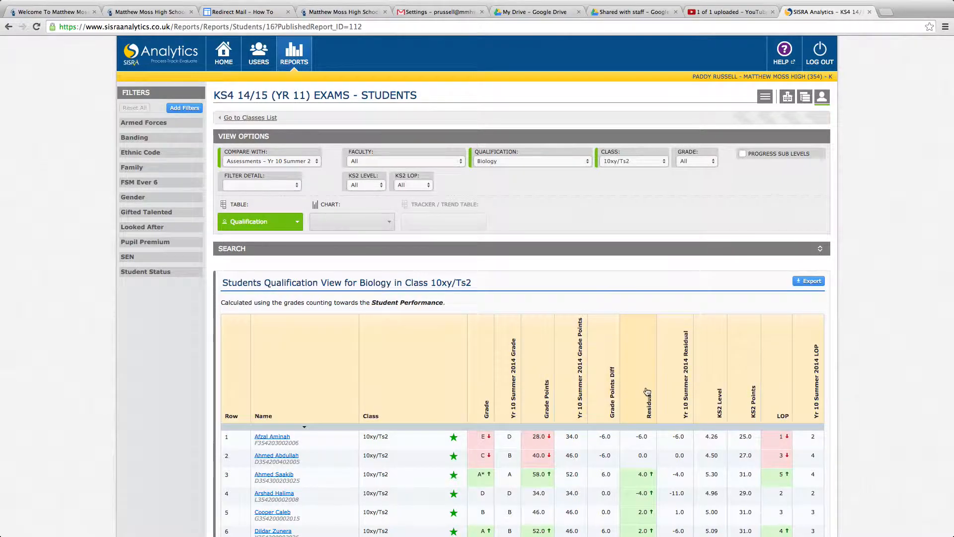
pyautogui.click(610, 350)
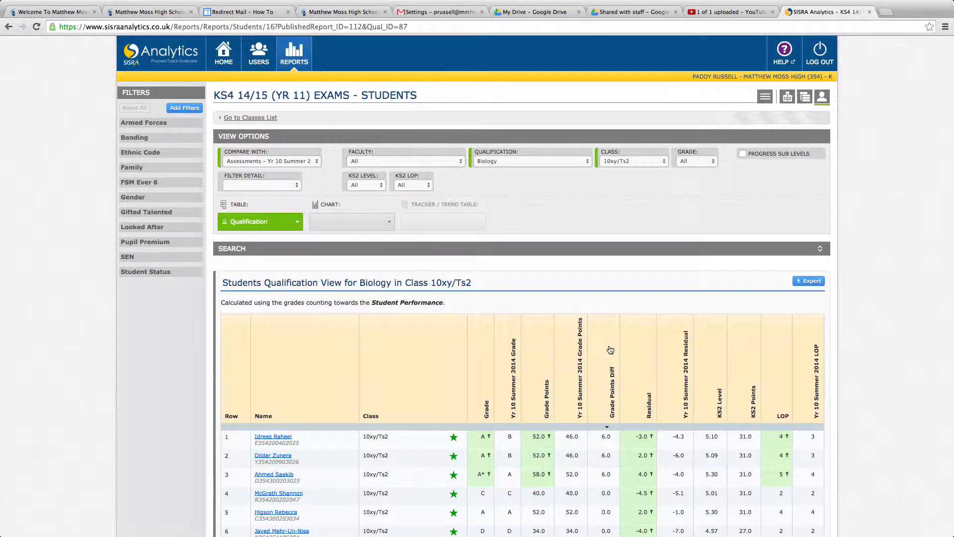
# Step: Check the grade differences, then in the Word document enter 0 for predictions more than one grade above and more than one grade below result
pyautogui.scroll(-3, 610, 350)
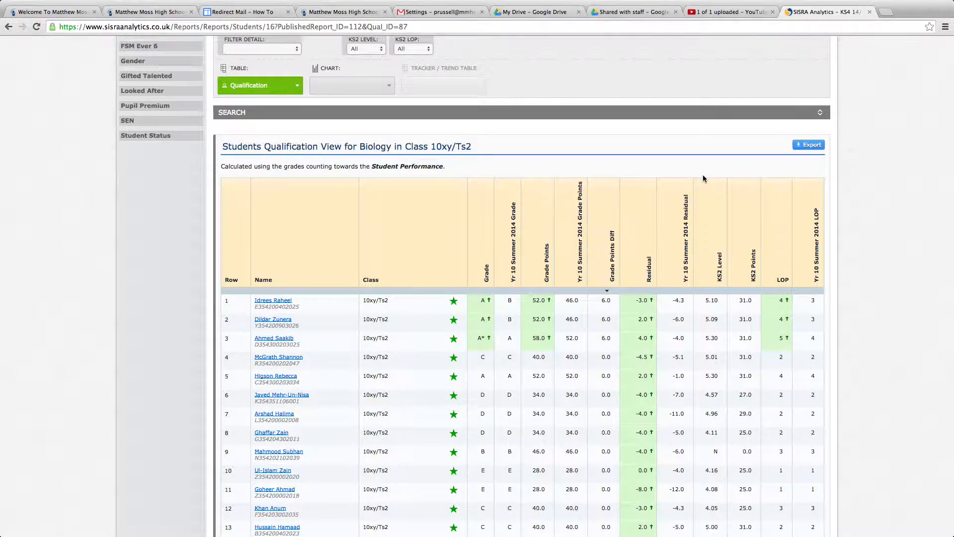
pyautogui.press('super+Tab')
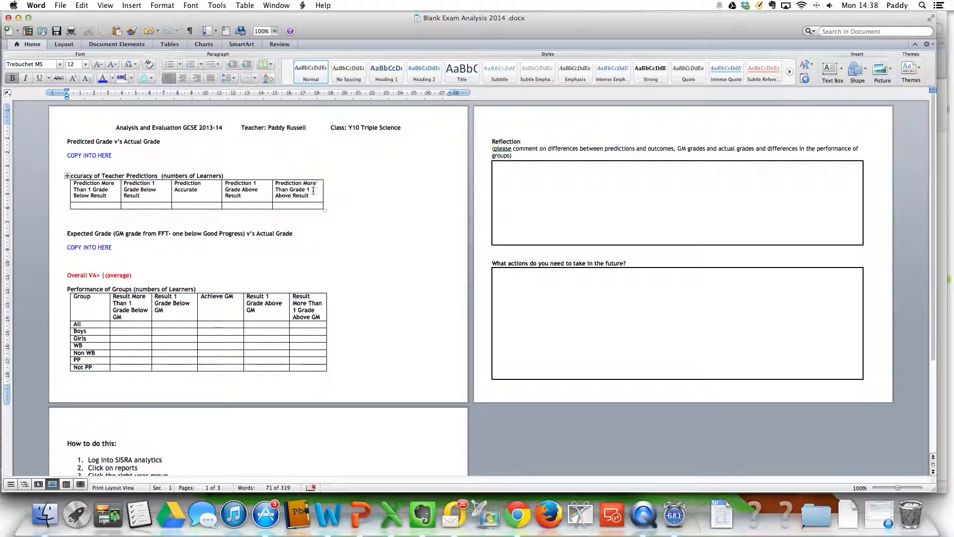
pyautogui.hotkey('ctrl', 'Right')
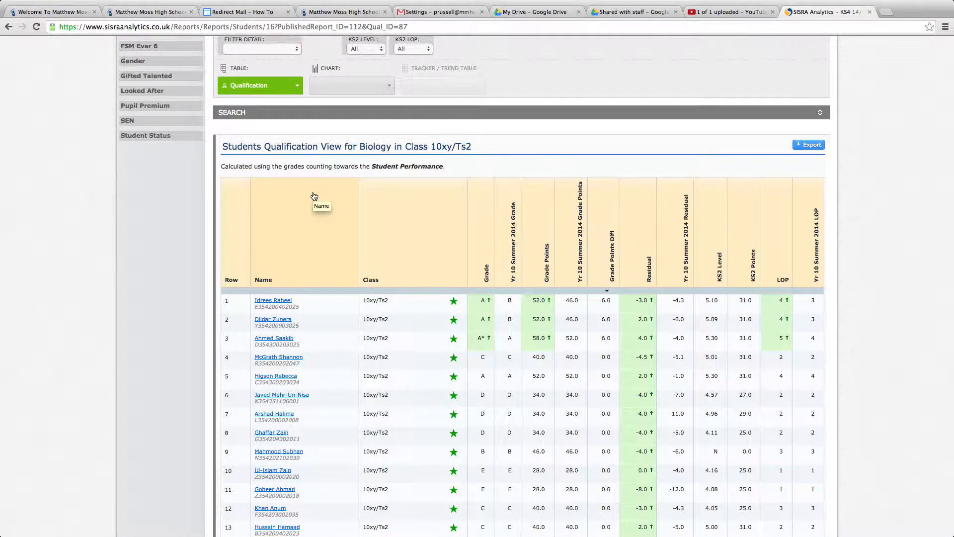
pyautogui.scroll(-7, 581, 345)
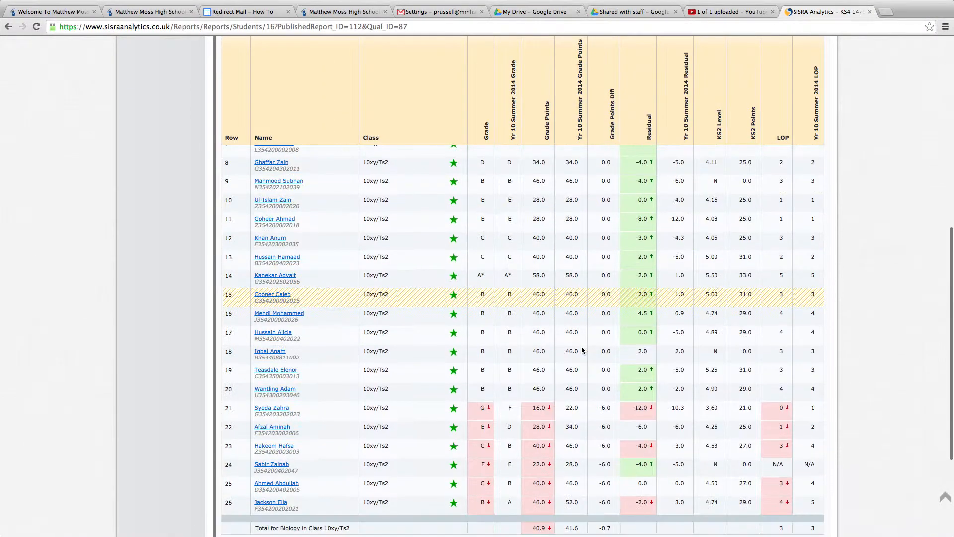
pyautogui.scroll(10, 583, 349)
pyautogui.scroll(-2, 583, 350)
pyautogui.scroll(-3, 581, 346)
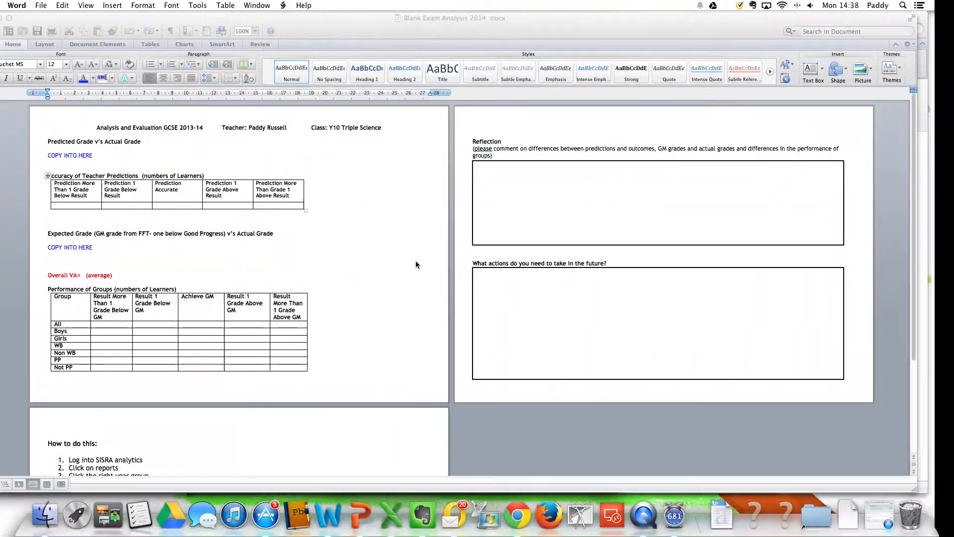
pyautogui.click(297, 206)
pyautogui.write('0')
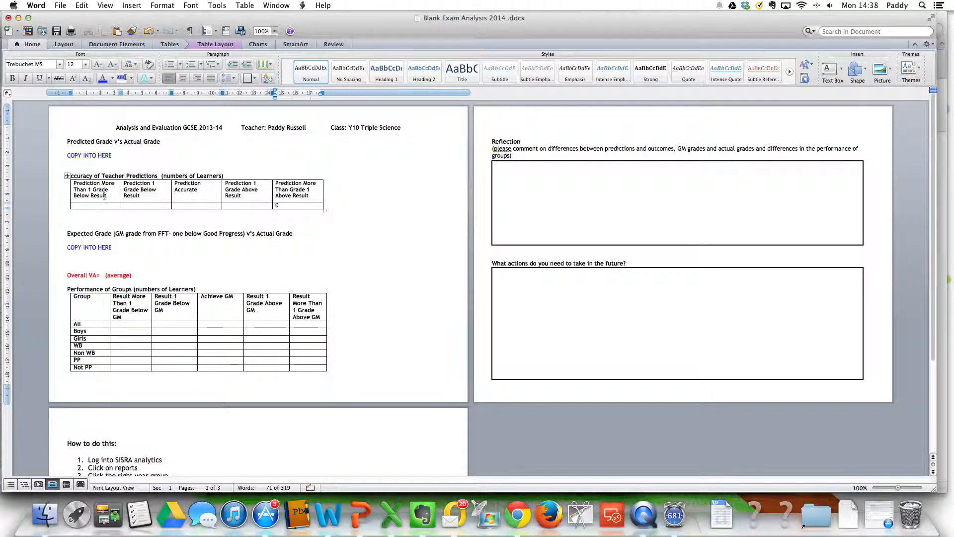
pyautogui.click(100, 204)
pyautogui.write('0')
# Step: Count the -6.0 differences in the SISRA report and enter 6 under Prediction 1 Grade Above Result in Word
pyautogui.hotkey('ctrl', 'Right')
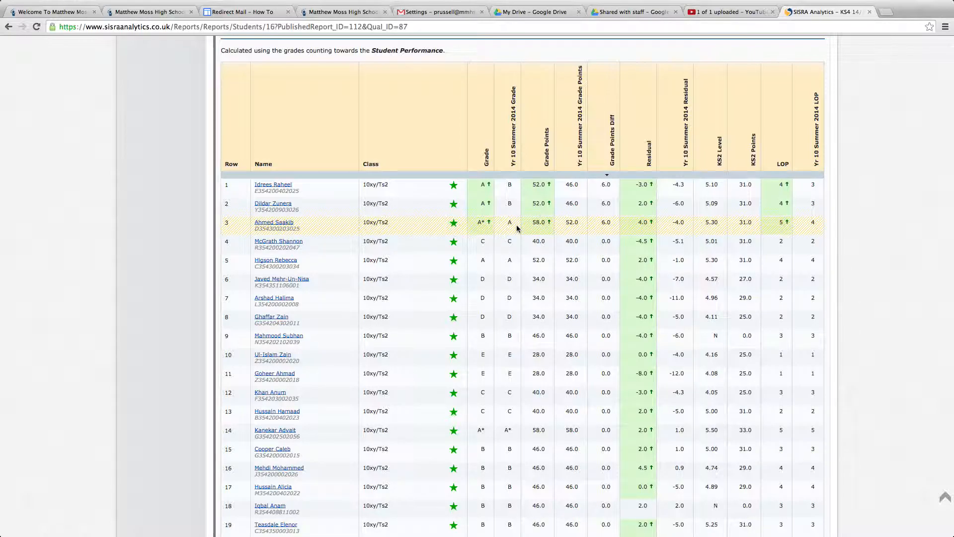
pyautogui.scroll(-4, 517, 229)
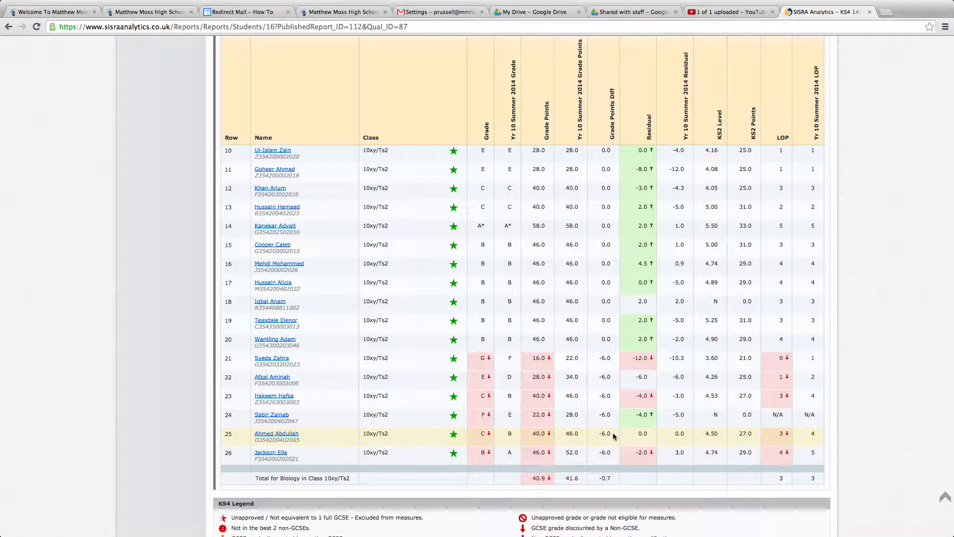
pyautogui.press('super+Tab')
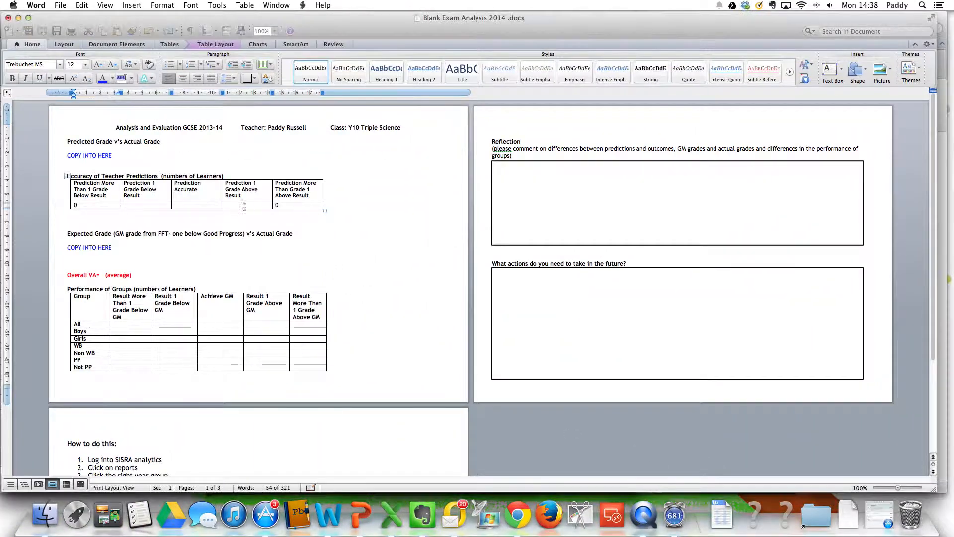
pyautogui.write('6')
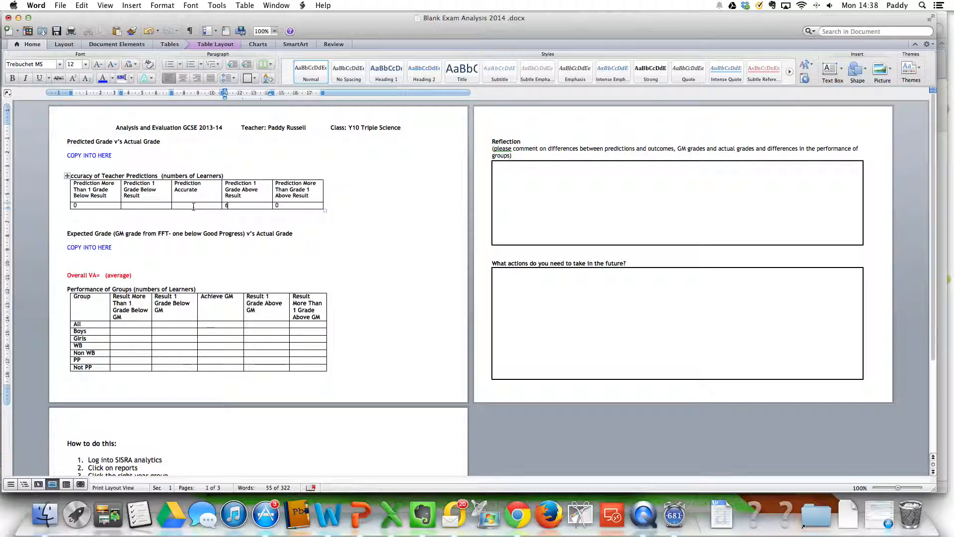
# Step: Count the students with a zero difference in SISRA and enter 17 under Prediction Accurate in Word
pyautogui.press('super+Tab')
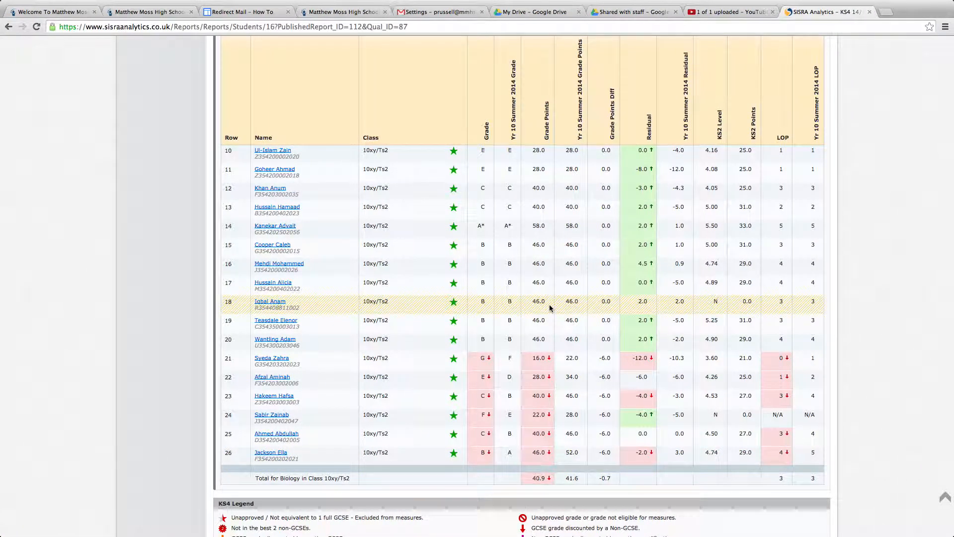
pyautogui.scroll(3, 595, 289)
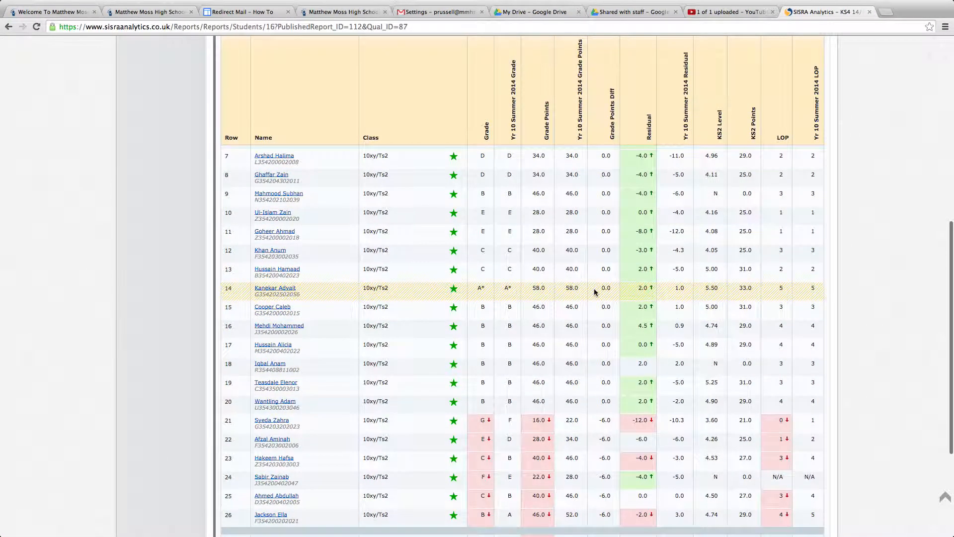
pyautogui.scroll(5, 594, 289)
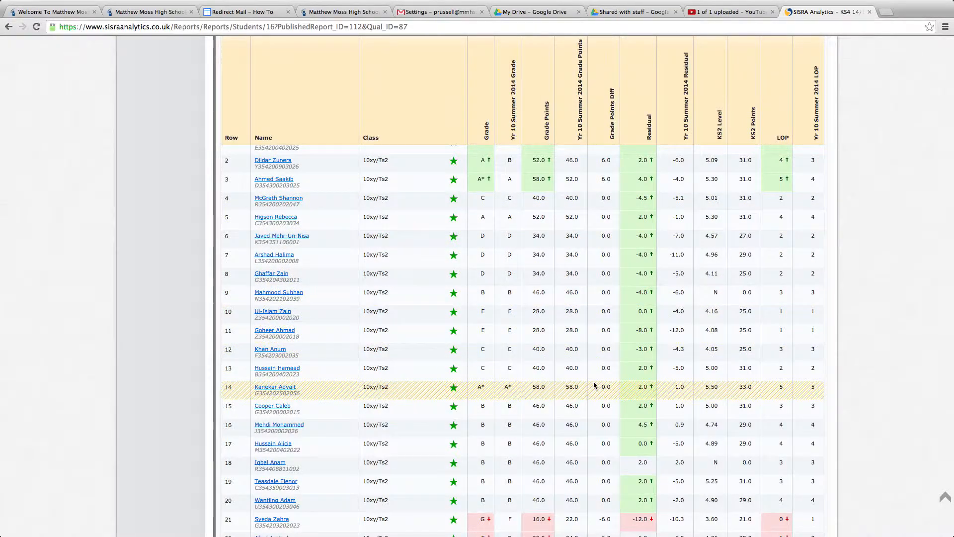
pyautogui.press('super+Tab')
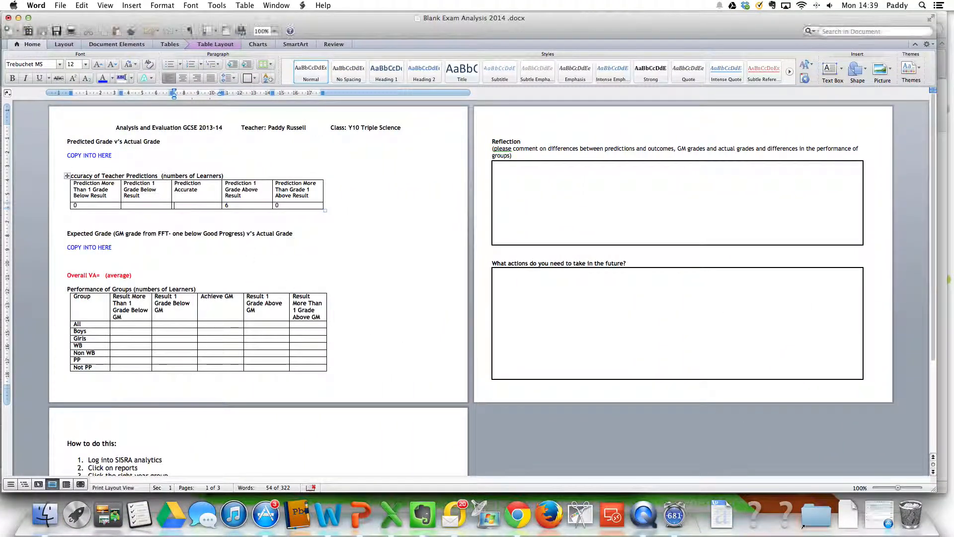
pyautogui.write('7')
# Step: Count the positive differences in SISRA, enter 3 under Prediction 1 Grade Below Result in Word, and save the document
pyautogui.click(156, 205)
pyautogui.hotkey('ctrl', 'Right')
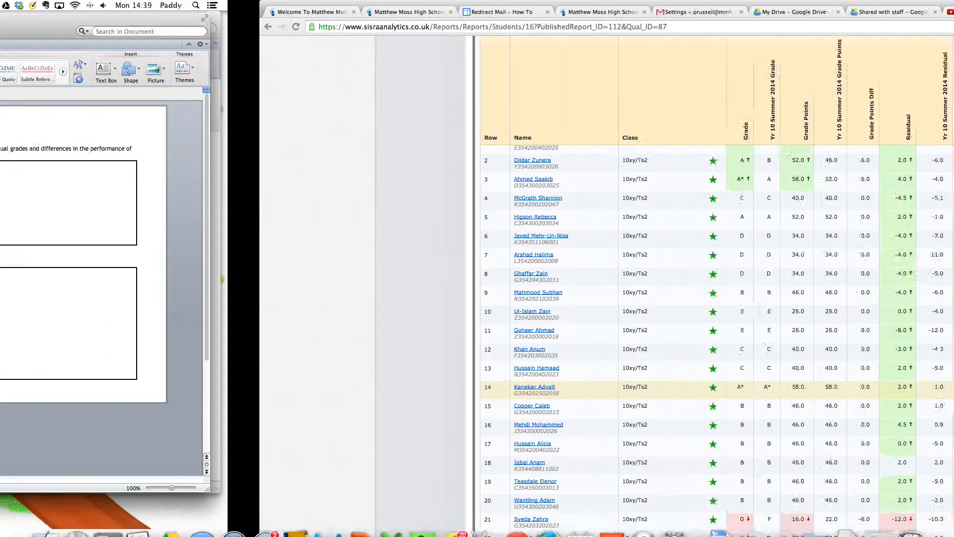
pyautogui.scroll(3, 453, 259)
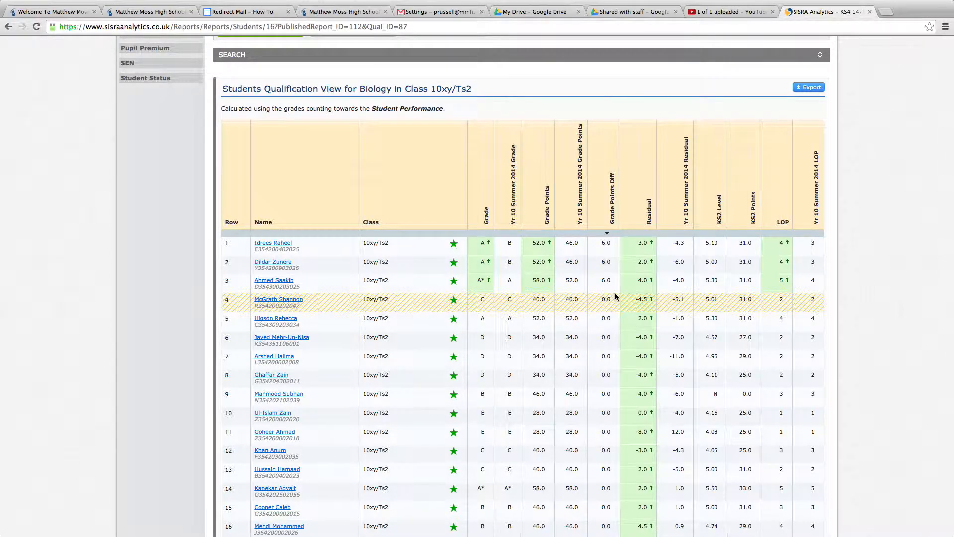
pyautogui.hotkey('ctrl', 'Left')
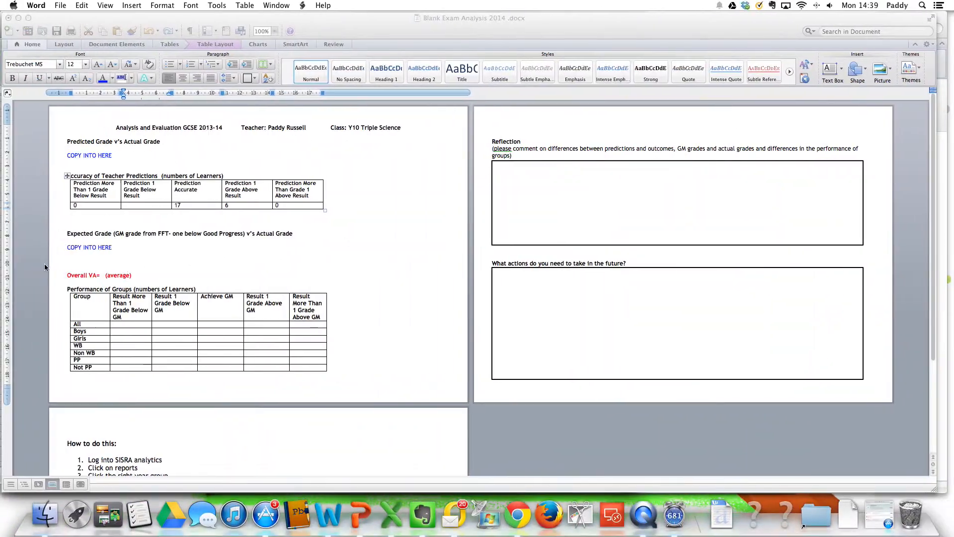
pyautogui.write('3')
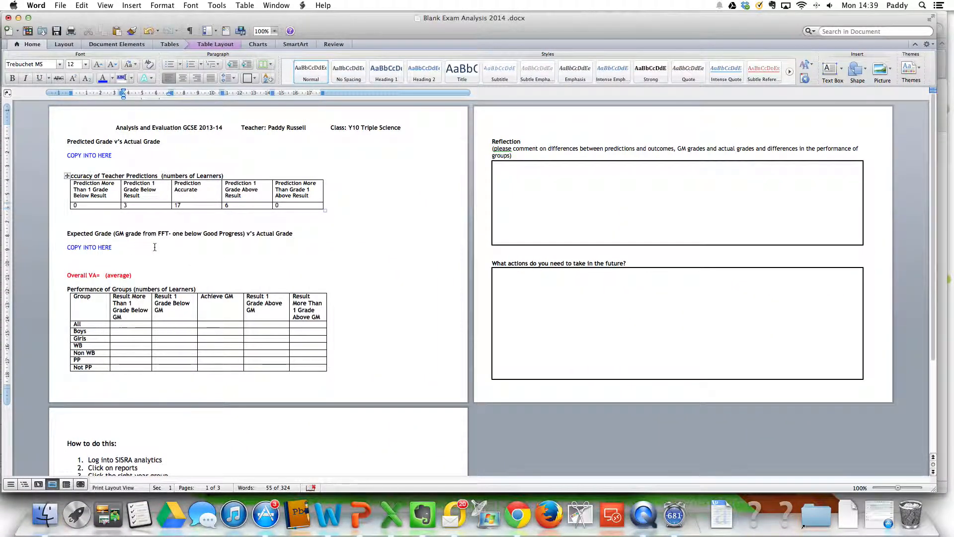
pyautogui.press('super+s')
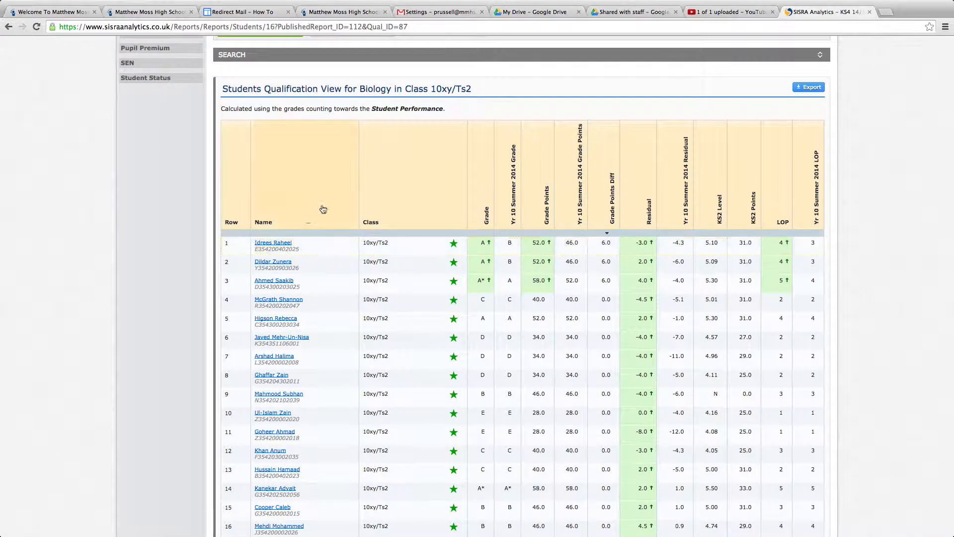
# Step: In SISRA Analytics, change the comparison to FFT GM Targets and sort the students by Grade Points Diff
pyautogui.scroll(5, 324, 207)
pyautogui.click(317, 162)
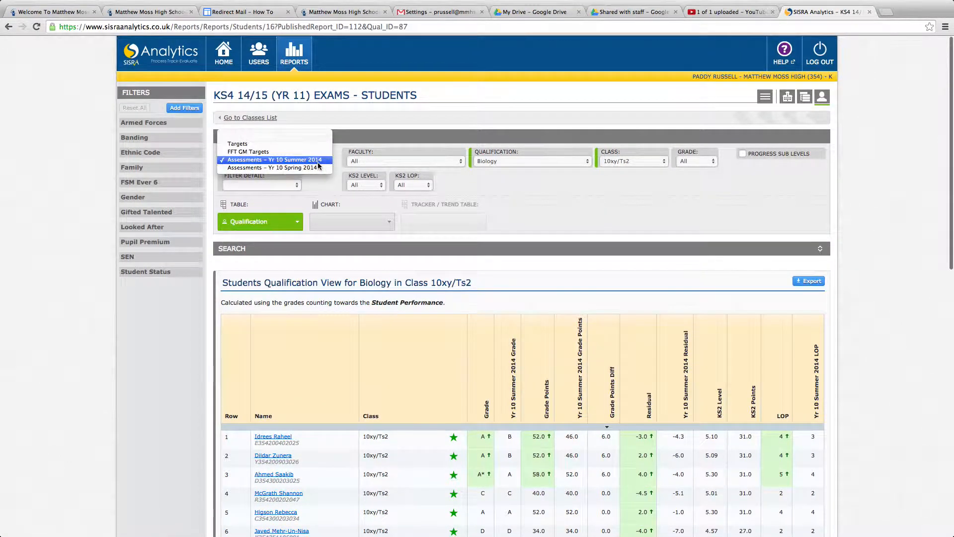
pyautogui.click(287, 152)
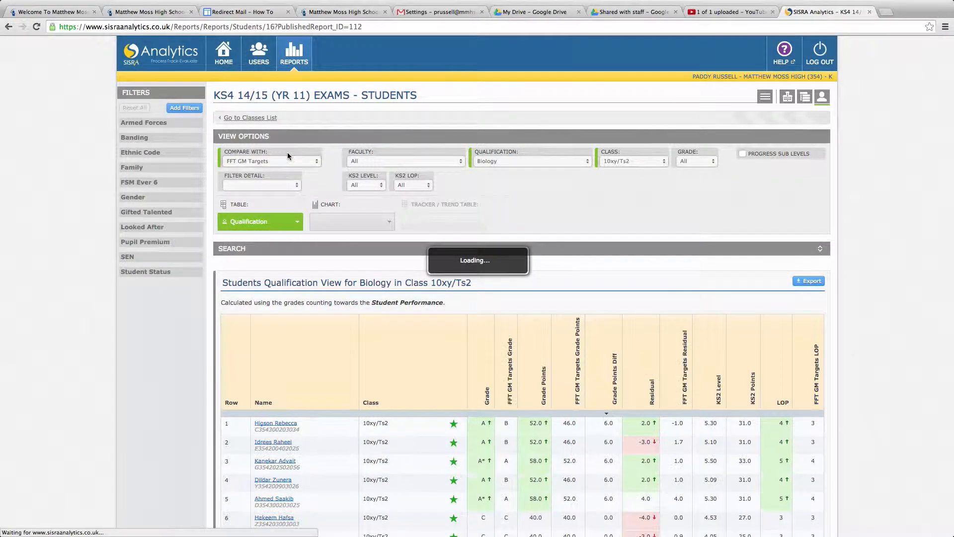
pyautogui.click(602, 354)
pyautogui.click(608, 387)
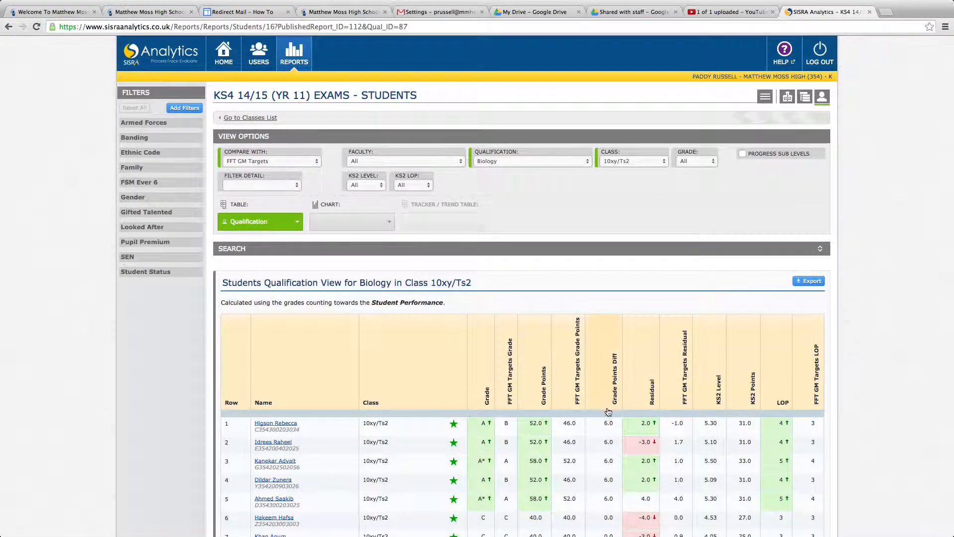
# Step: Review the grade point differences against FFT GM Targets and return to the Performance of Groups table in Word
pyautogui.scroll(-5, 608, 412)
pyautogui.scroll(-1, 608, 426)
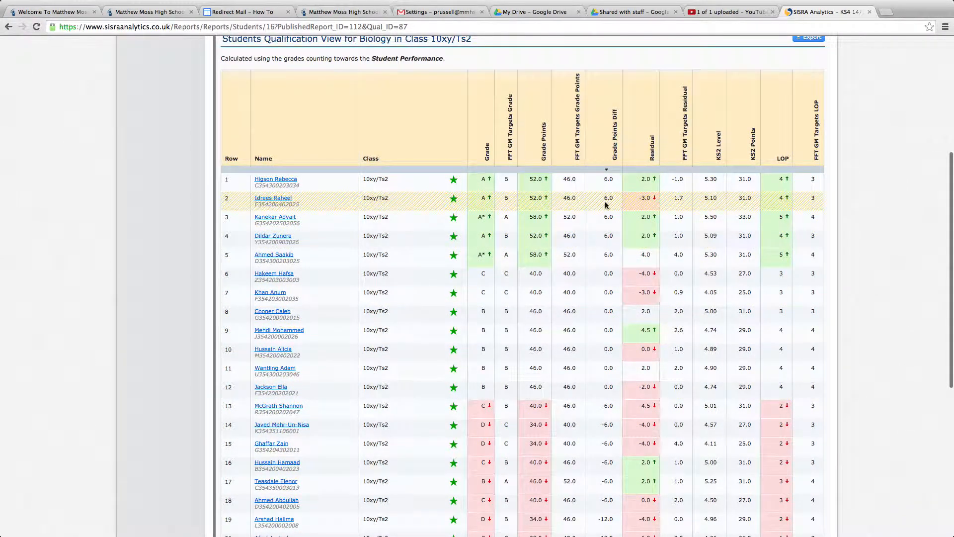
pyautogui.scroll(-3, 610, 303)
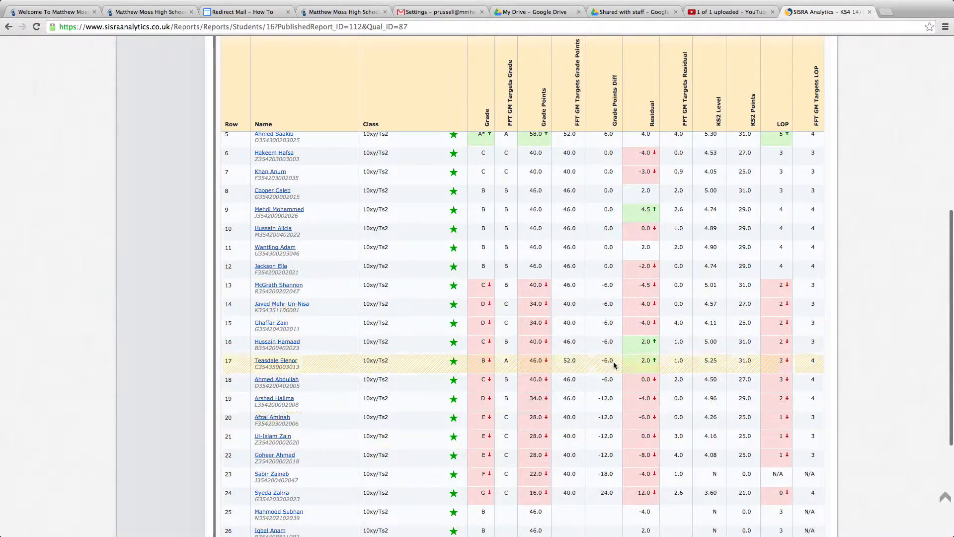
pyautogui.scroll(4, 613, 368)
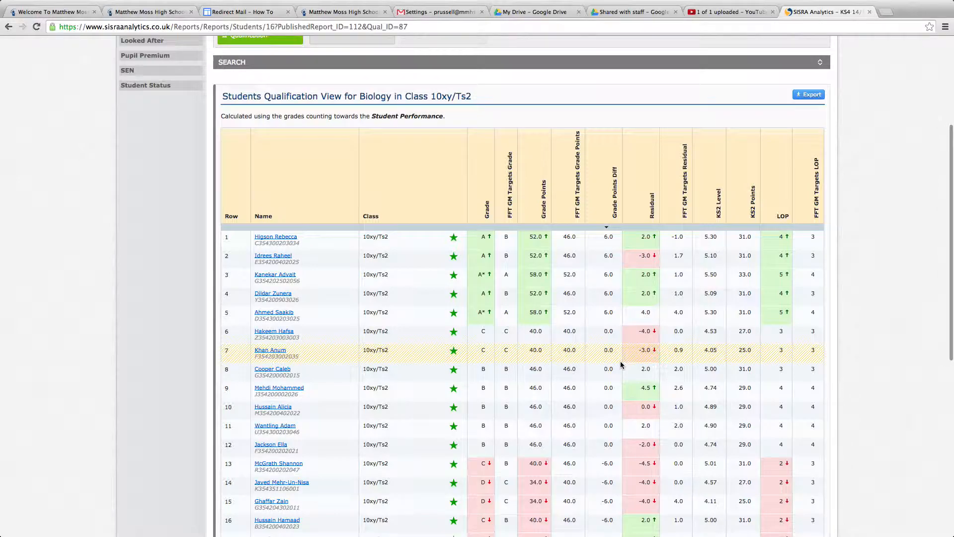
pyautogui.press('super+Tab')
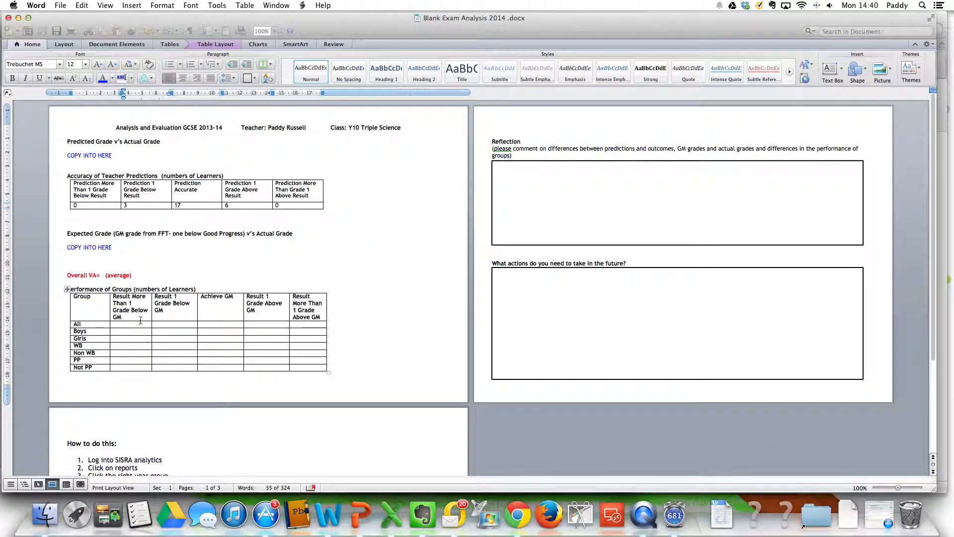
pyautogui.click(191, 323)
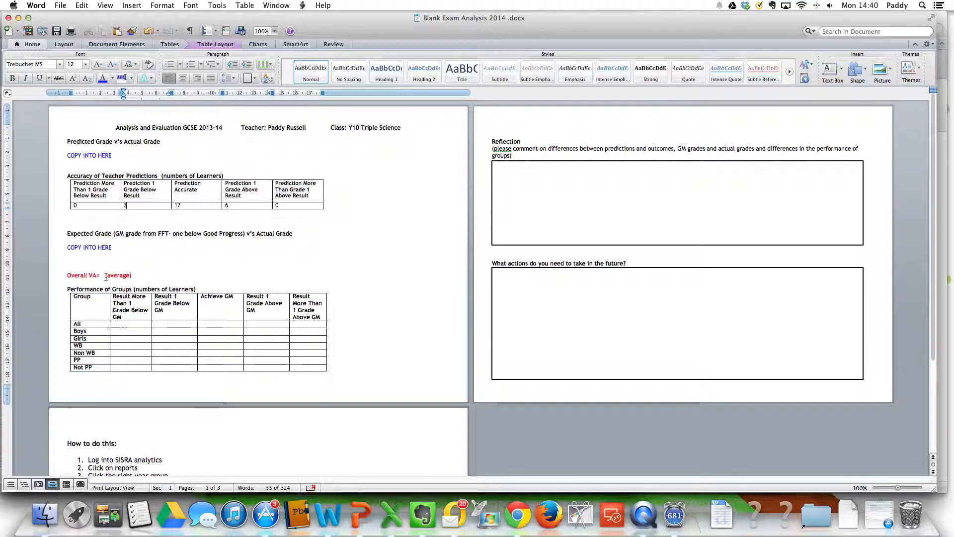
# Step: Check the class's total Grade Points Diff in SISRA Analytics and enter -3.6 as the Overall VA average in the Word form
pyautogui.press('super+Tab')
pyautogui.scroll(-5, 429, 400)
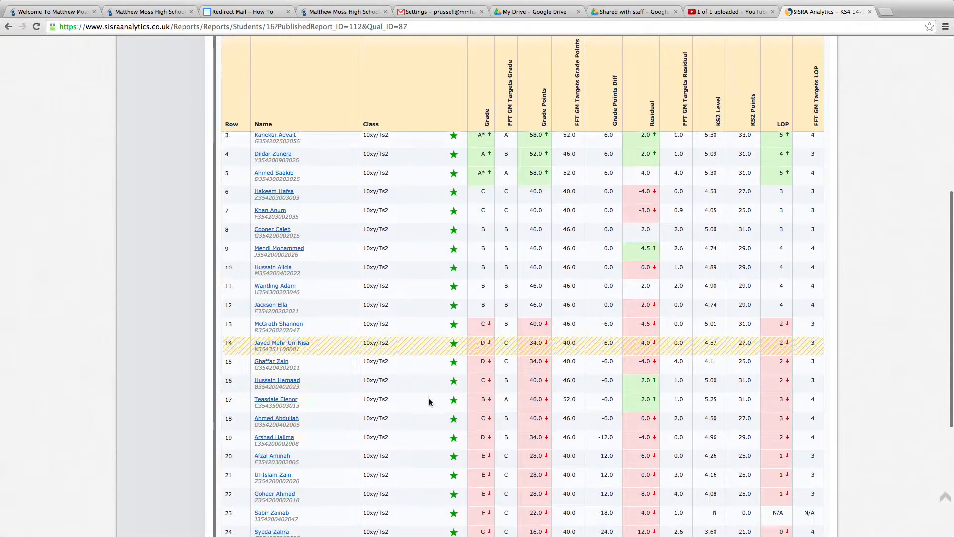
pyautogui.scroll(-5, 430, 401)
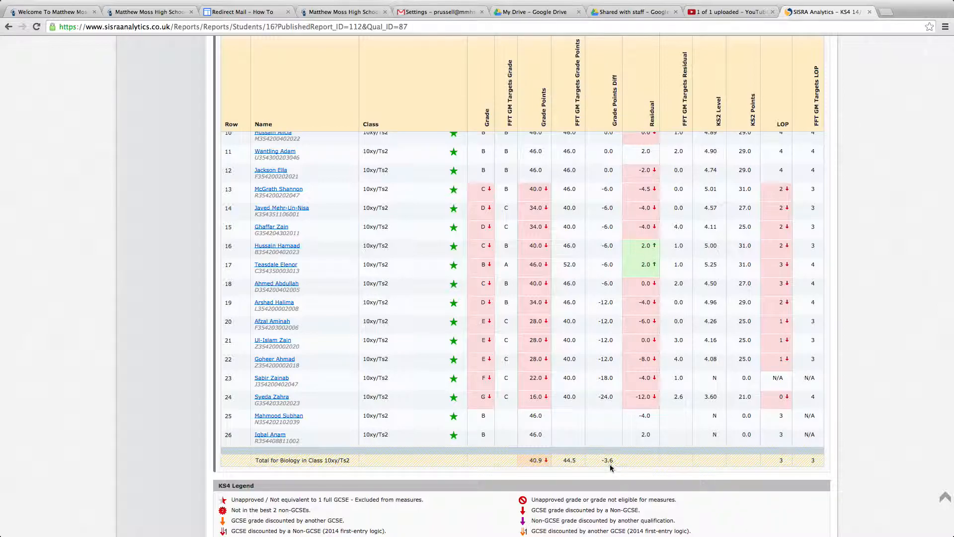
pyautogui.press('super+Tab')
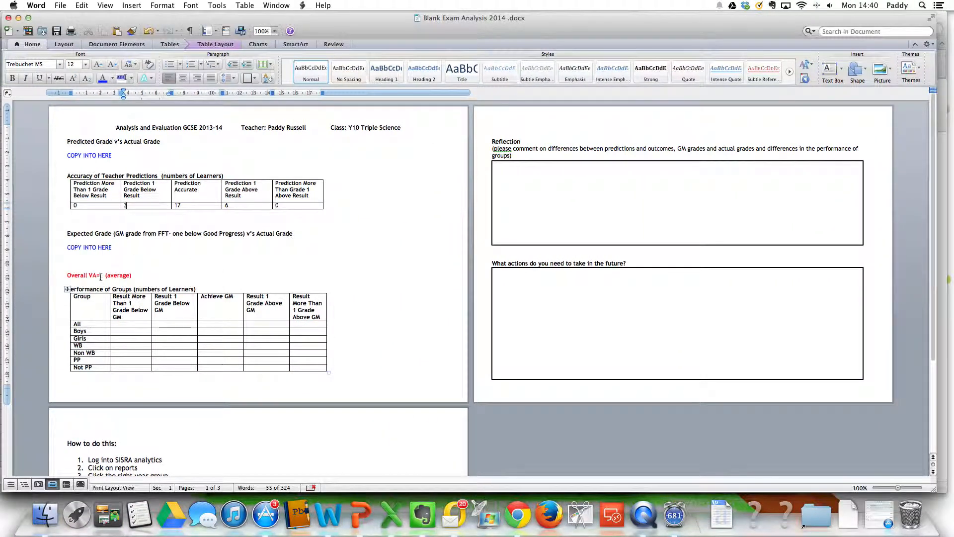
pyautogui.click(102, 276)
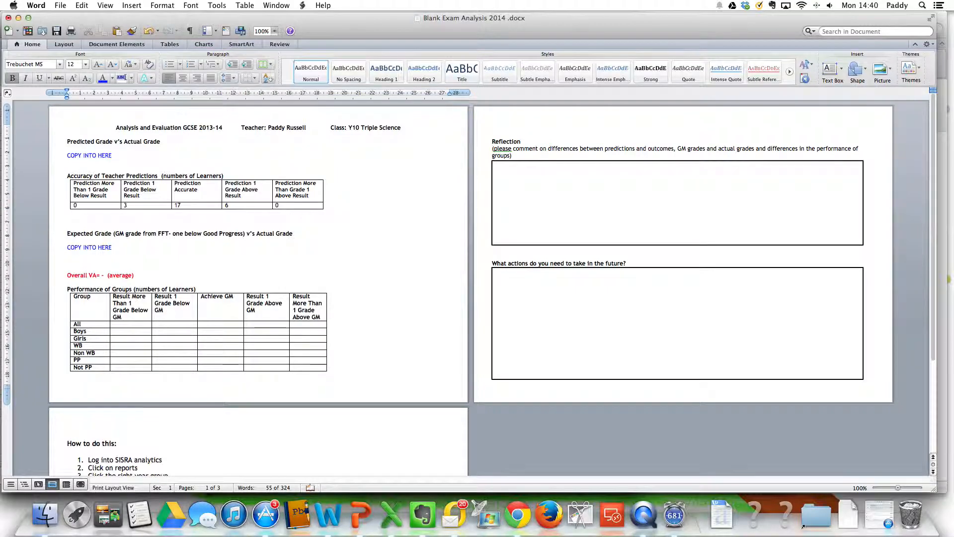
pyautogui.write('-3.6')
pyautogui.click(171, 284)
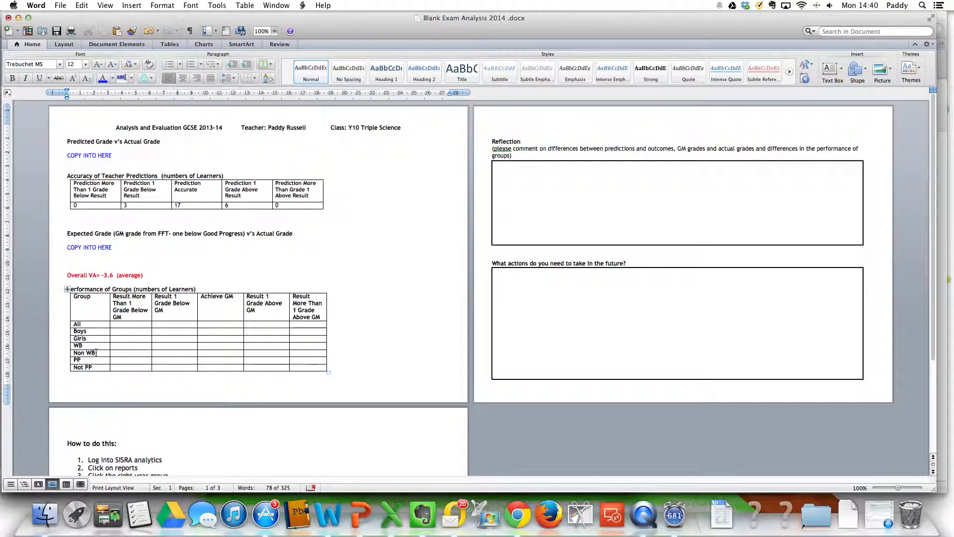
# Step: Switch to SISRA Analytics and set the filter detail of the Biology class report to Gender
pyautogui.press('super+Tab')
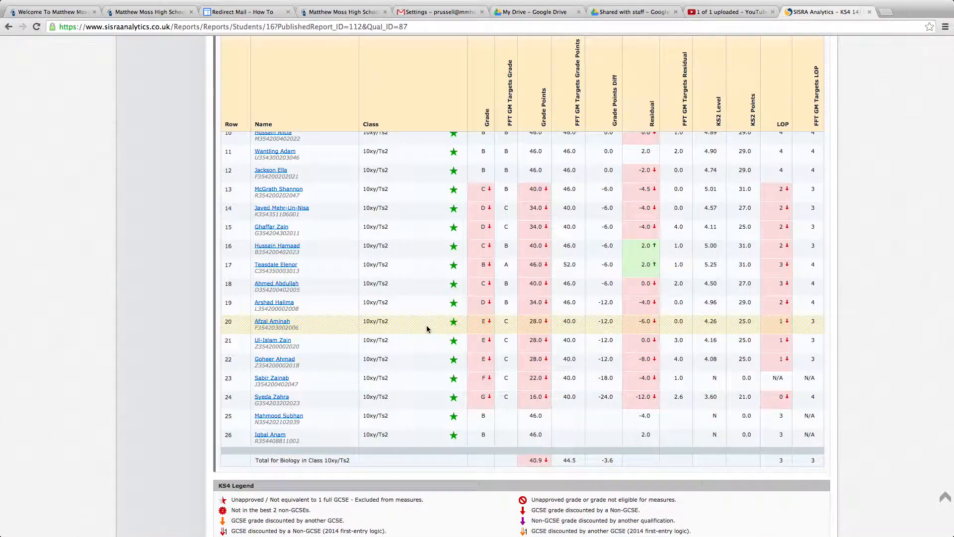
pyautogui.scroll(5, 470, 327)
pyautogui.scroll(5, 469, 327)
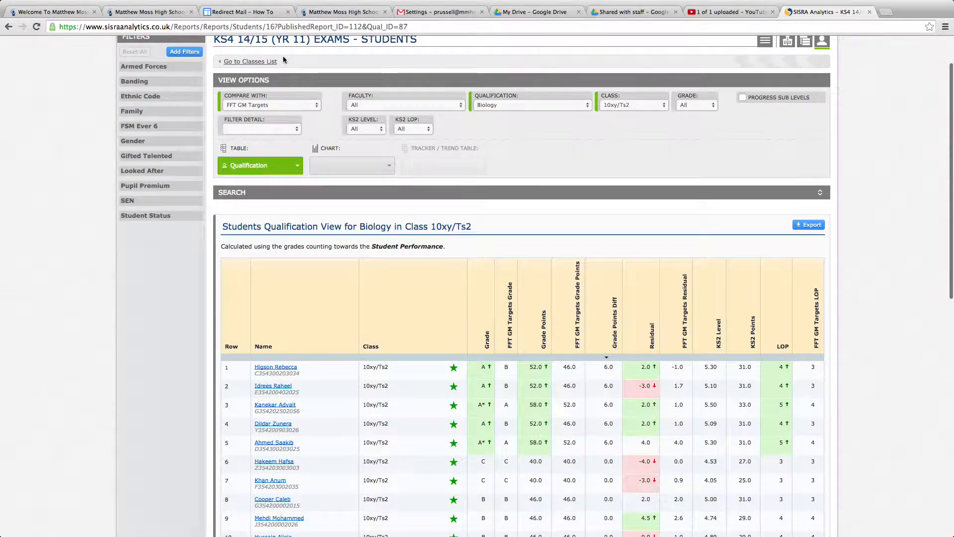
pyautogui.click(294, 129)
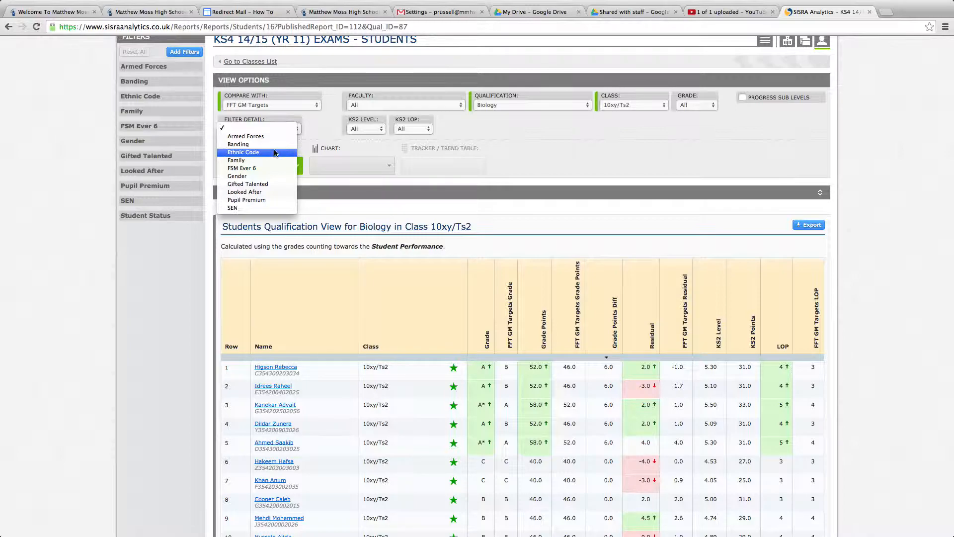
pyautogui.click(272, 175)
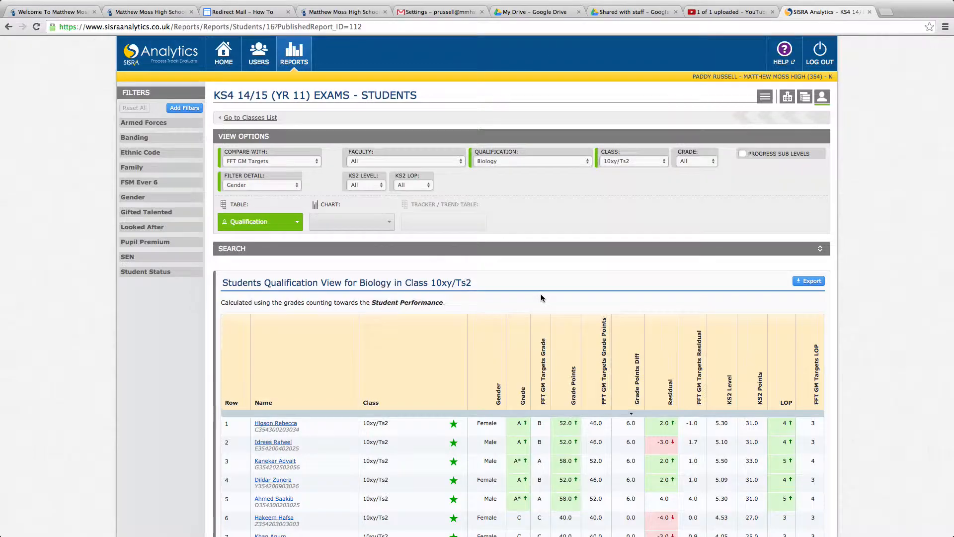
pyautogui.scroll(-5, 541, 298)
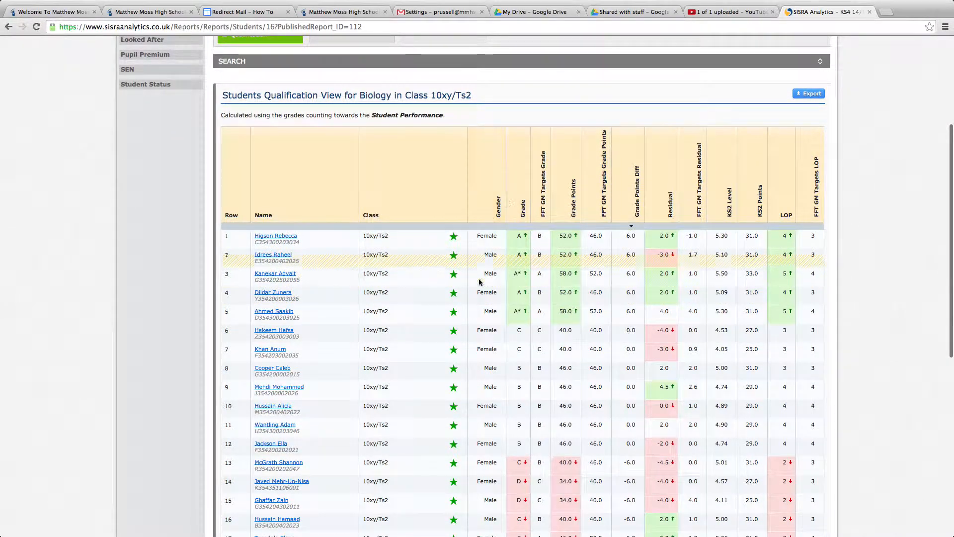
# Step: Check the group rows in the Word table, sort the SISRA students by Gender, review the male and female results, and return to Word
pyautogui.hotkey('ctrl', 'Left')
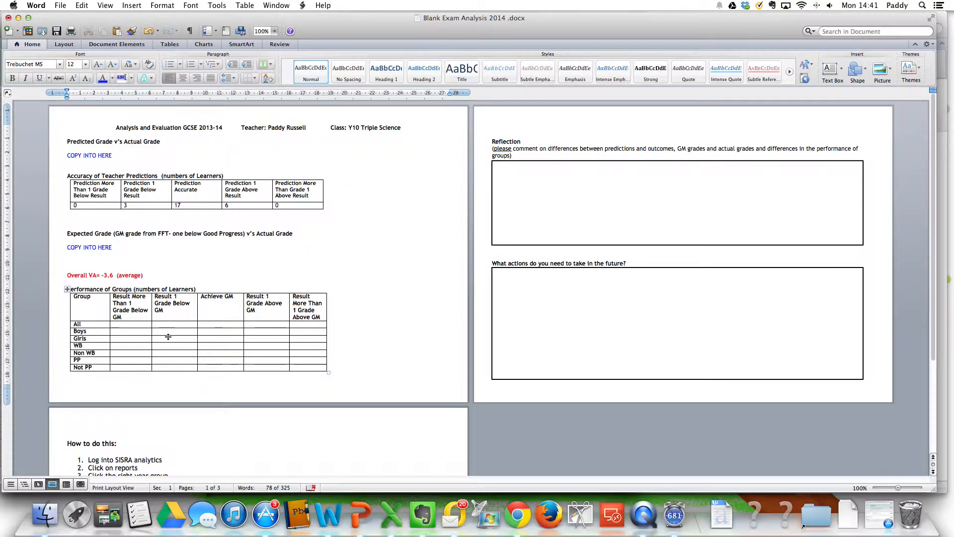
pyautogui.hotkey('ctrl', 'Right')
pyautogui.click(487, 202)
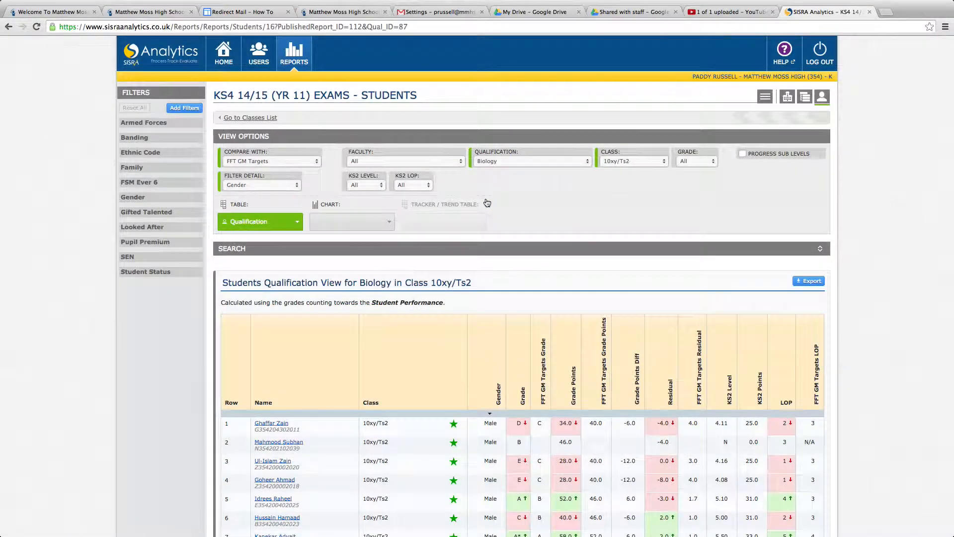
pyautogui.scroll(-5, 488, 339)
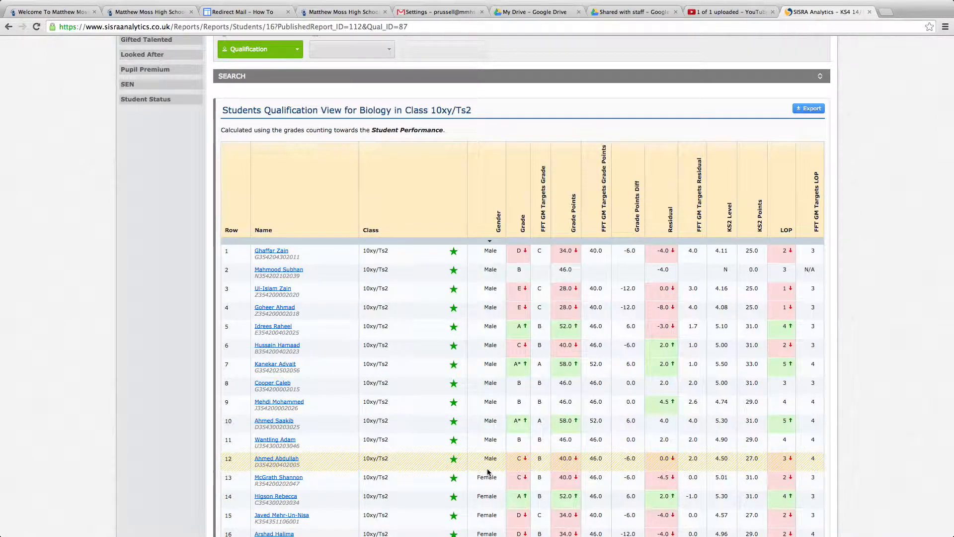
pyautogui.hotkey('ctrl', 'Left')
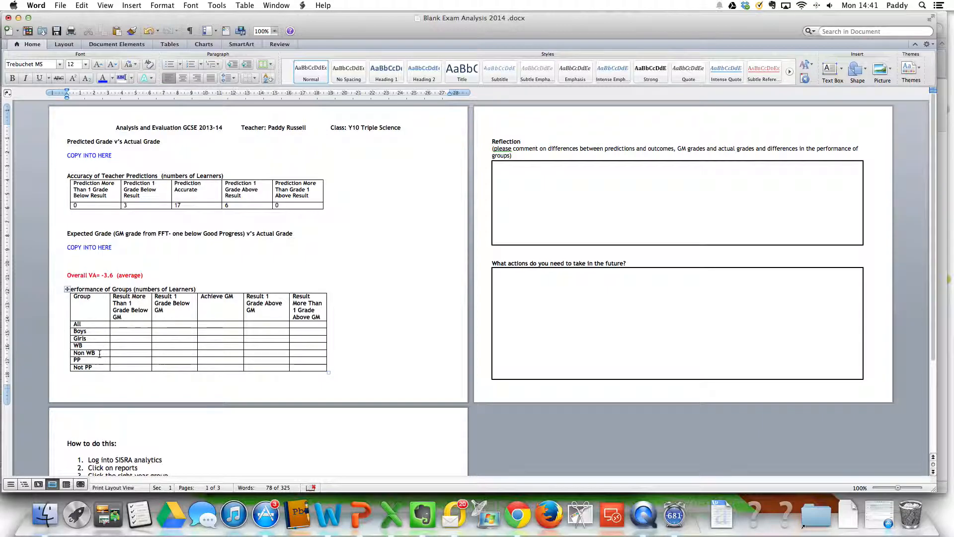
# Step: Change the filter detail in SISRA Analytics to Ethnic Code, review the White British and other students' differences, and return to Word
pyautogui.hotkey('ctrl', 'Right')
pyautogui.scroll(3, 214, 305)
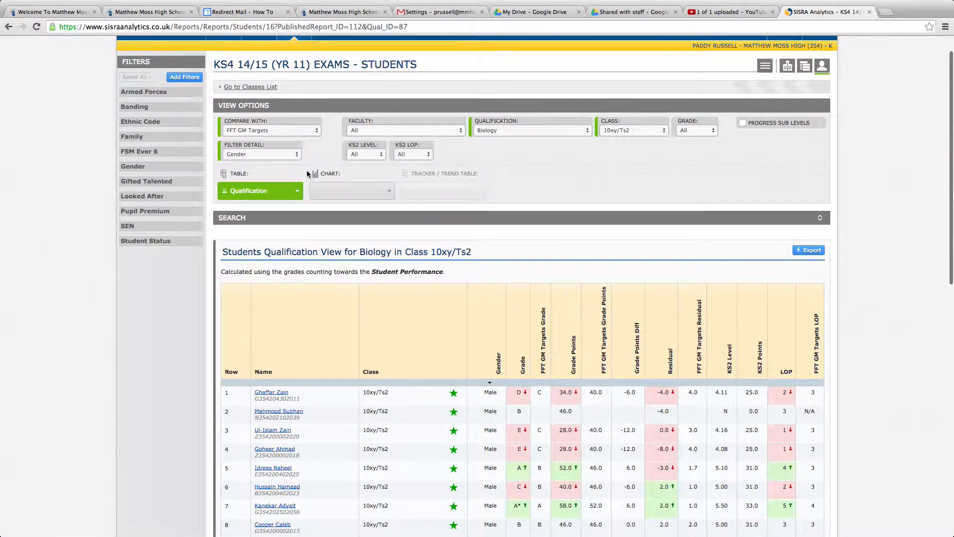
pyautogui.click(296, 155)
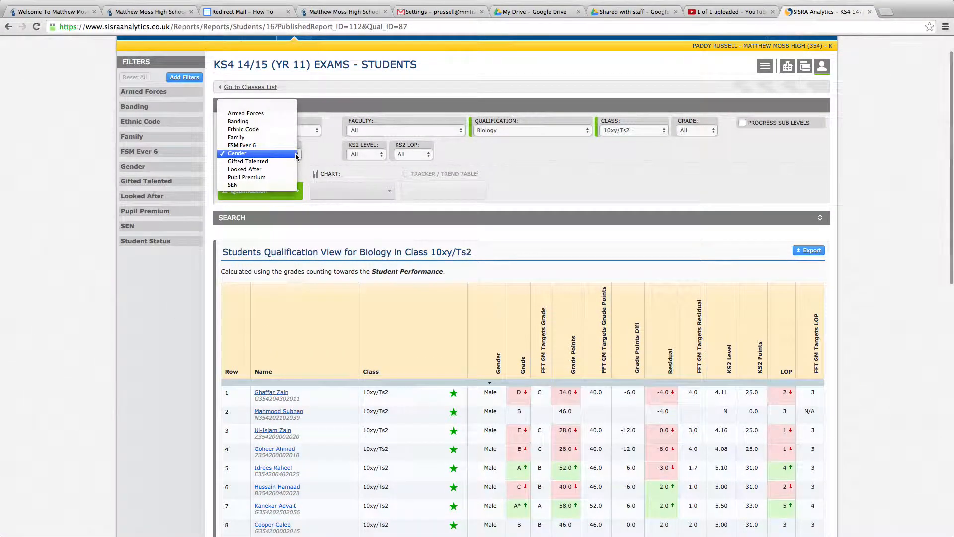
pyautogui.click(278, 132)
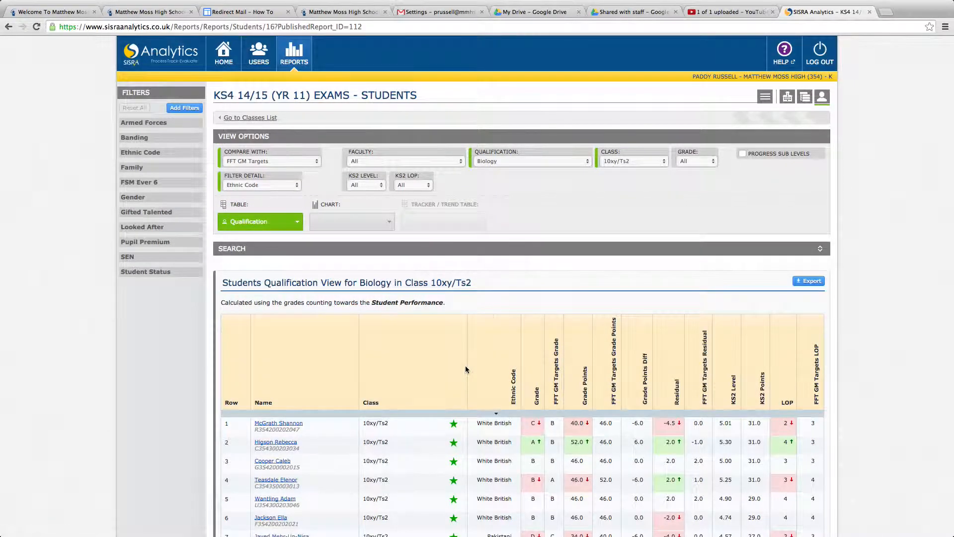
pyautogui.scroll(-3, 466, 369)
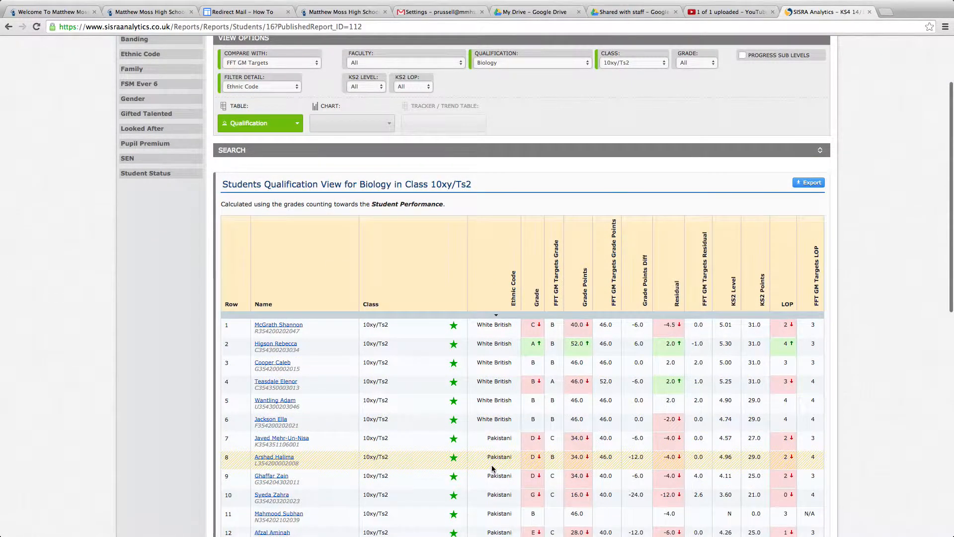
pyautogui.scroll(-3, 492, 468)
pyautogui.scroll(-3, 492, 468)
pyautogui.scroll(3, 492, 468)
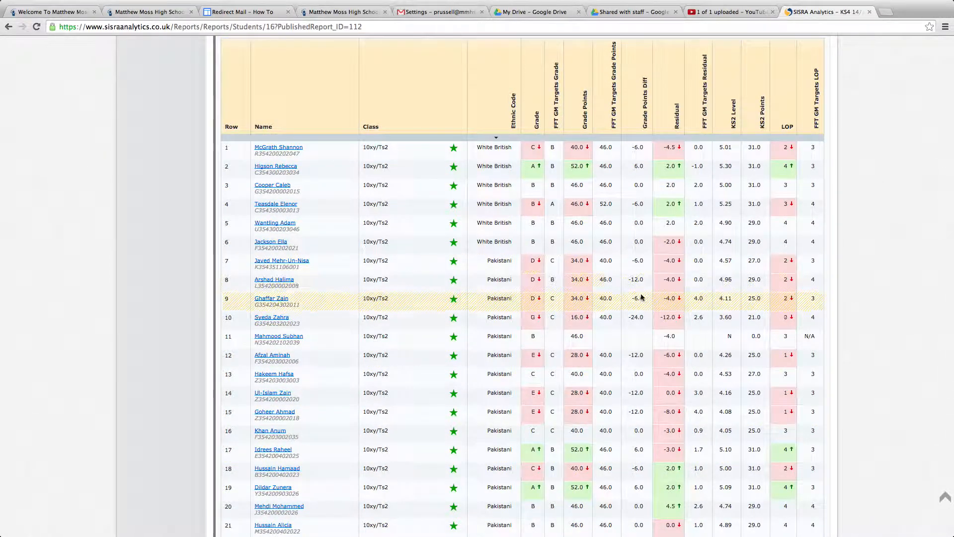
pyautogui.press('super+Tab')
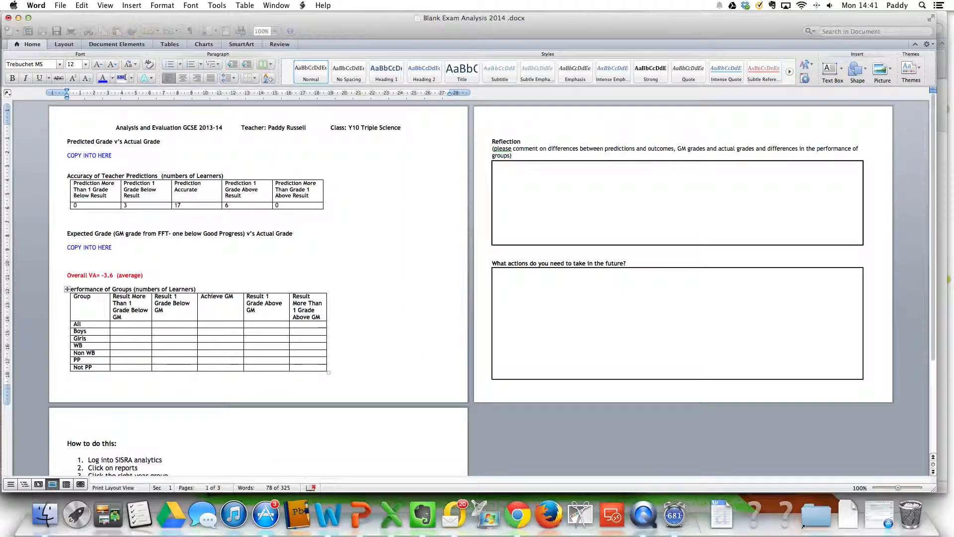
# Step: Change the filter detail in SISRA Analytics to Pupil Premium and review the grade point differences of both pupil groups
pyautogui.press('super+Tab')
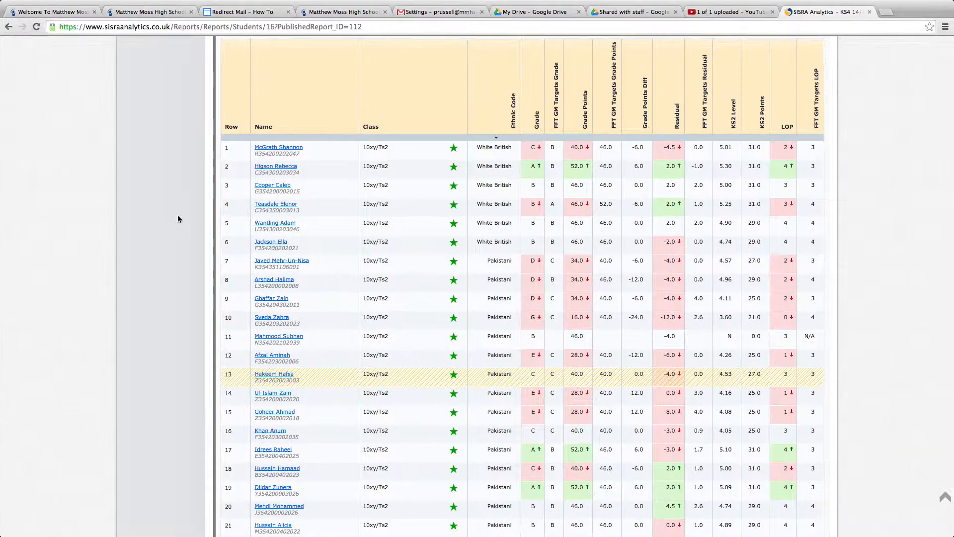
pyautogui.scroll(5, 264, 181)
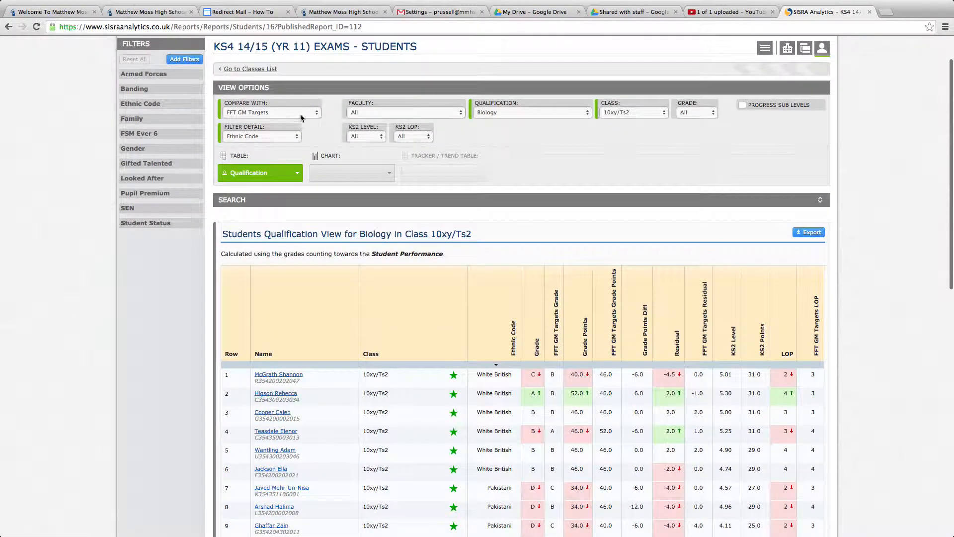
pyautogui.click(296, 137)
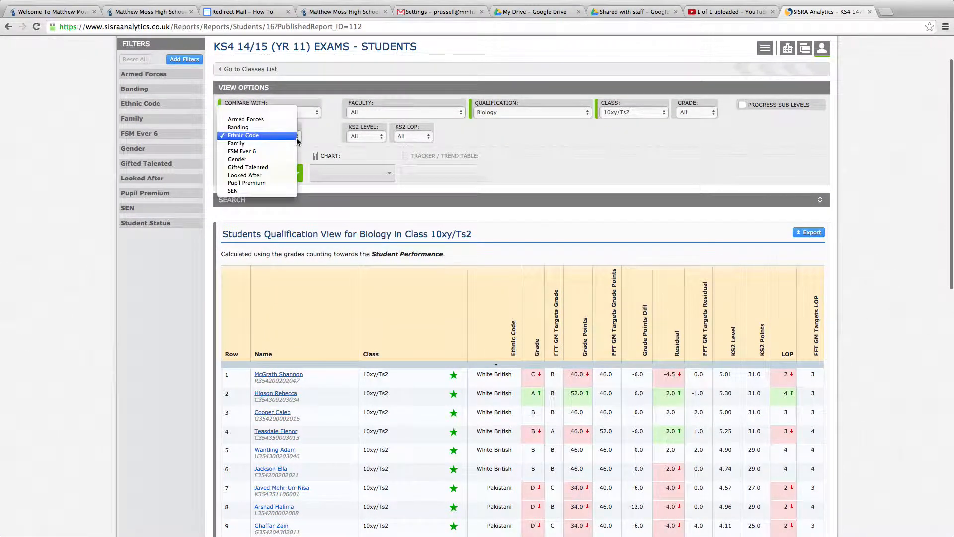
pyautogui.click(277, 188)
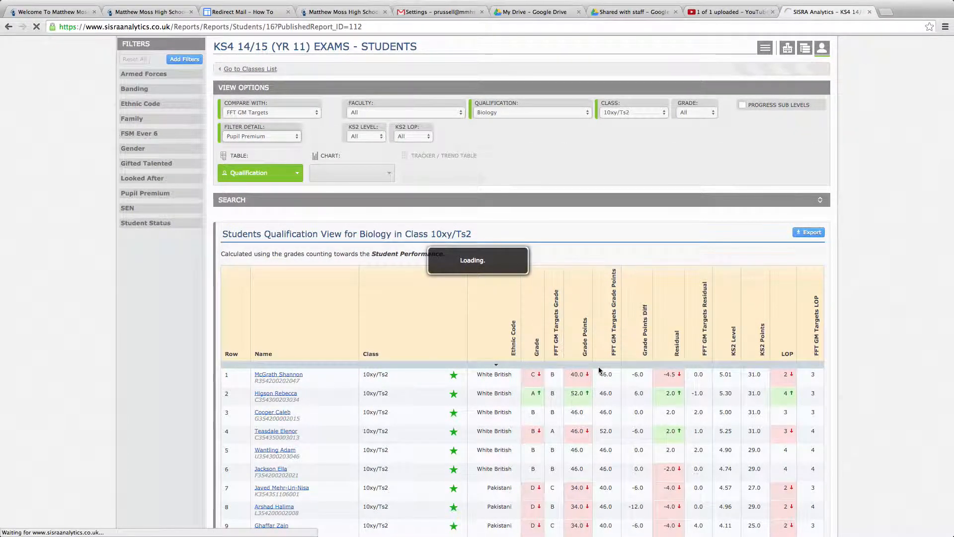
pyautogui.scroll(-3, 599, 370)
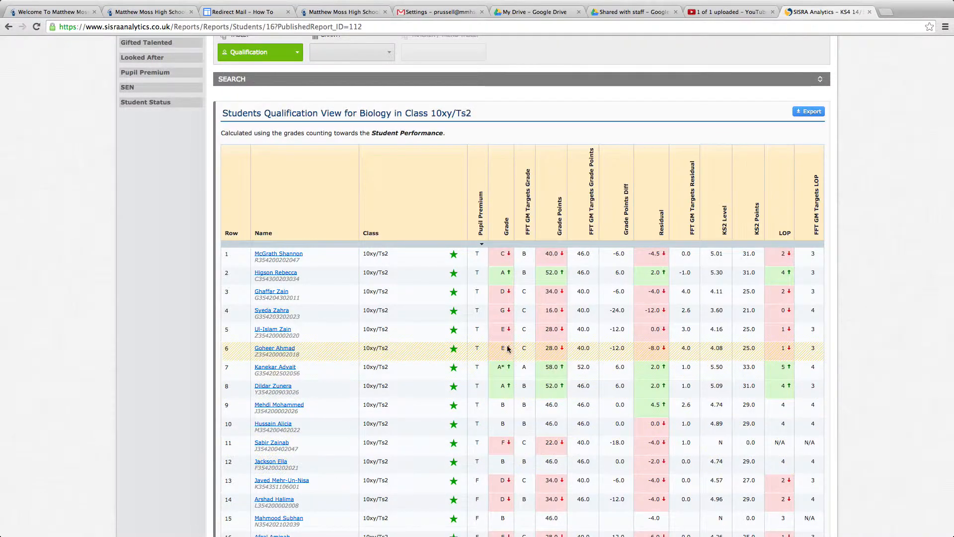
pyautogui.scroll(-2, 478, 448)
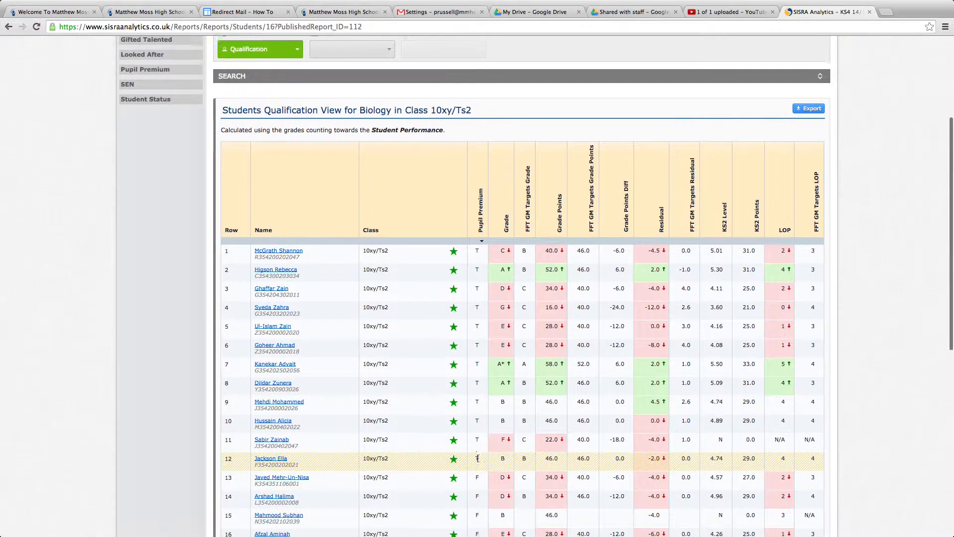
# Step: Return to the Word form and look through the "How to do this" instructions below the Performance of Groups table
pyautogui.hotkey('ctrl', 'Left')
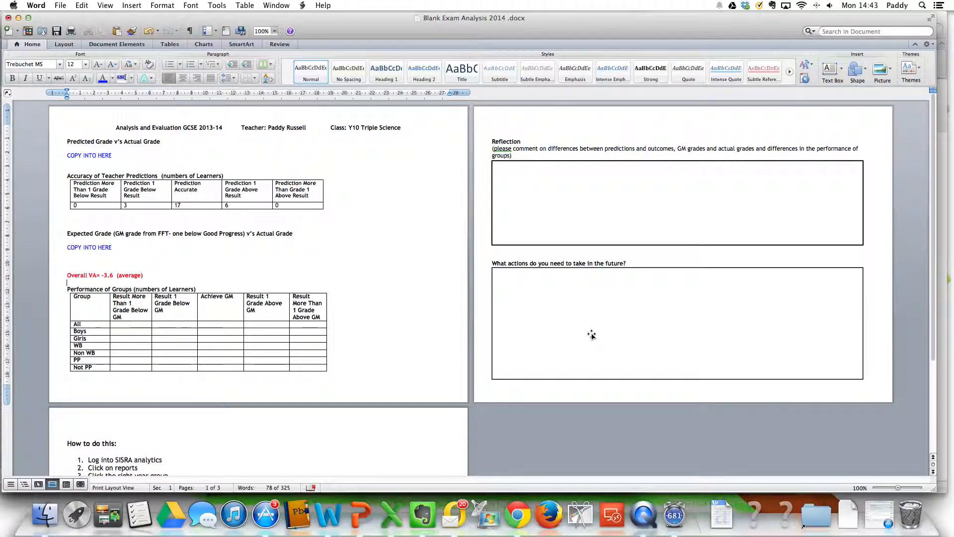
pyautogui.scroll(-10, 591, 334)
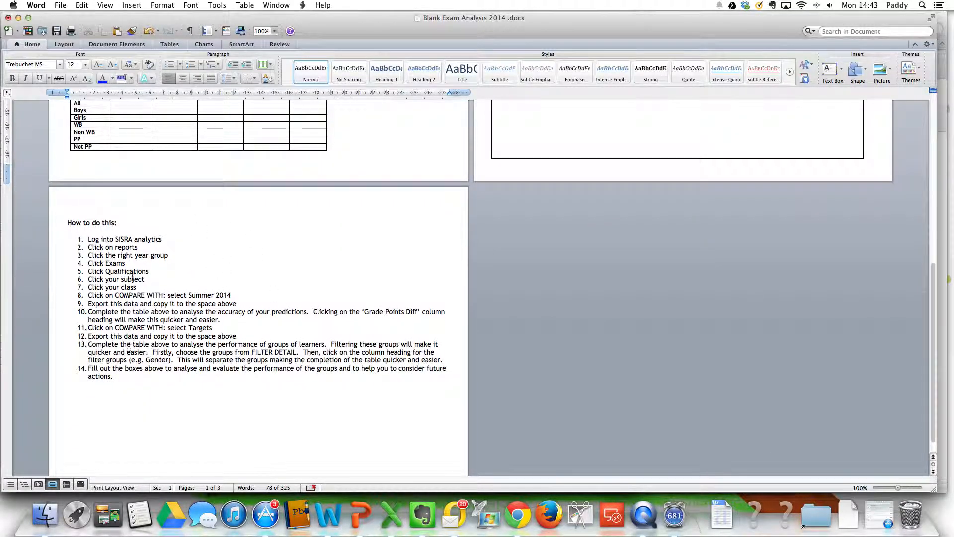
pyautogui.scroll(10, 158, 332)
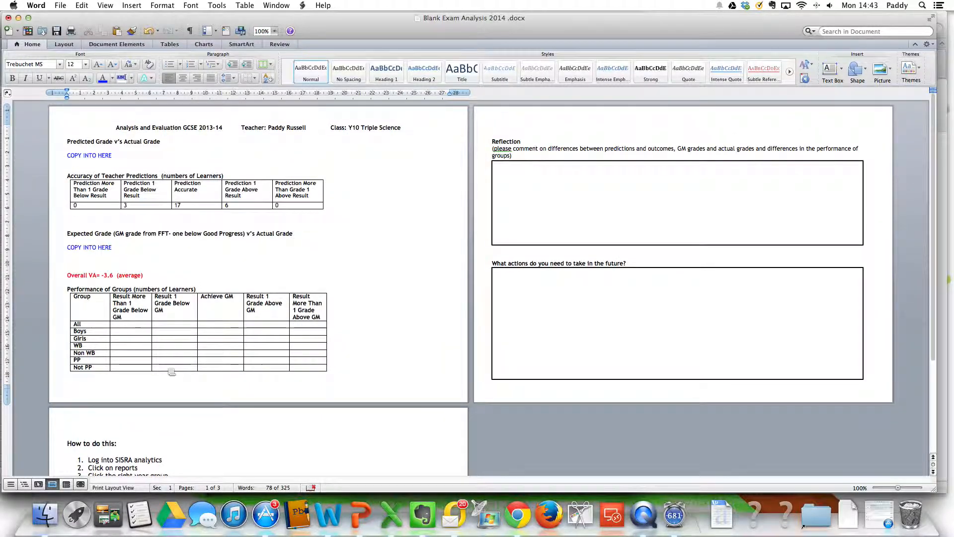